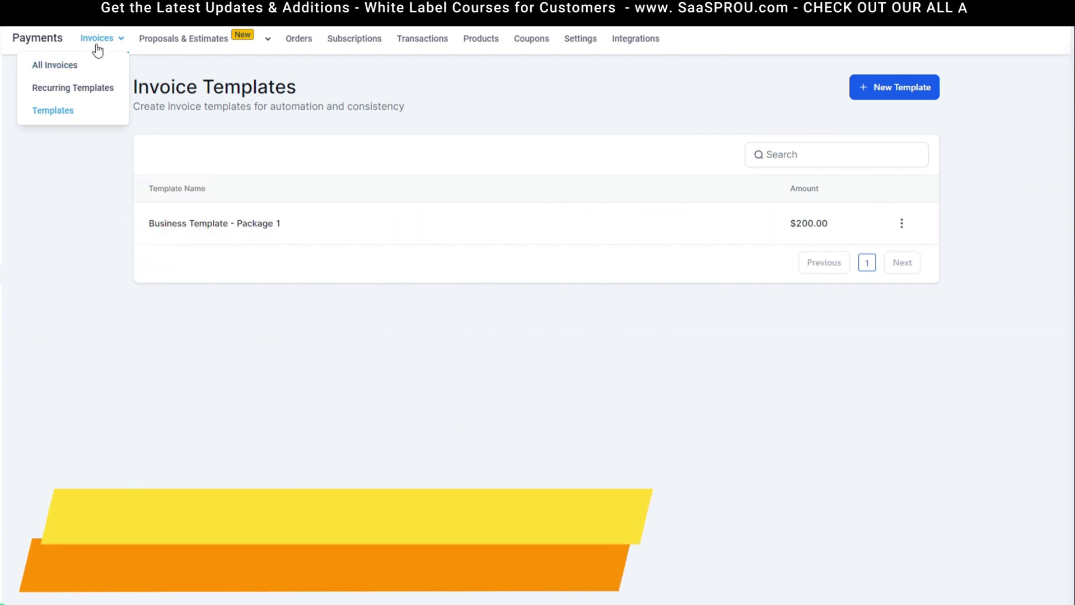
Step: Browse the invoice lists and open Business Template - Package 1 for editing
{"action": "left_click", "coordinate": [53, 67]}
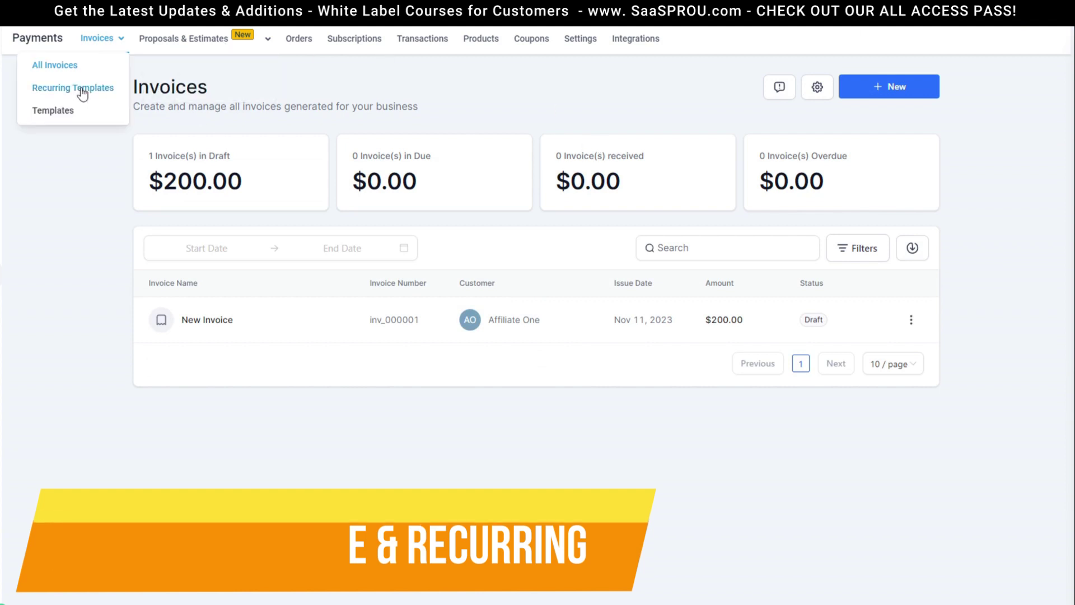
{"action": "left_click", "coordinate": [83, 89]}
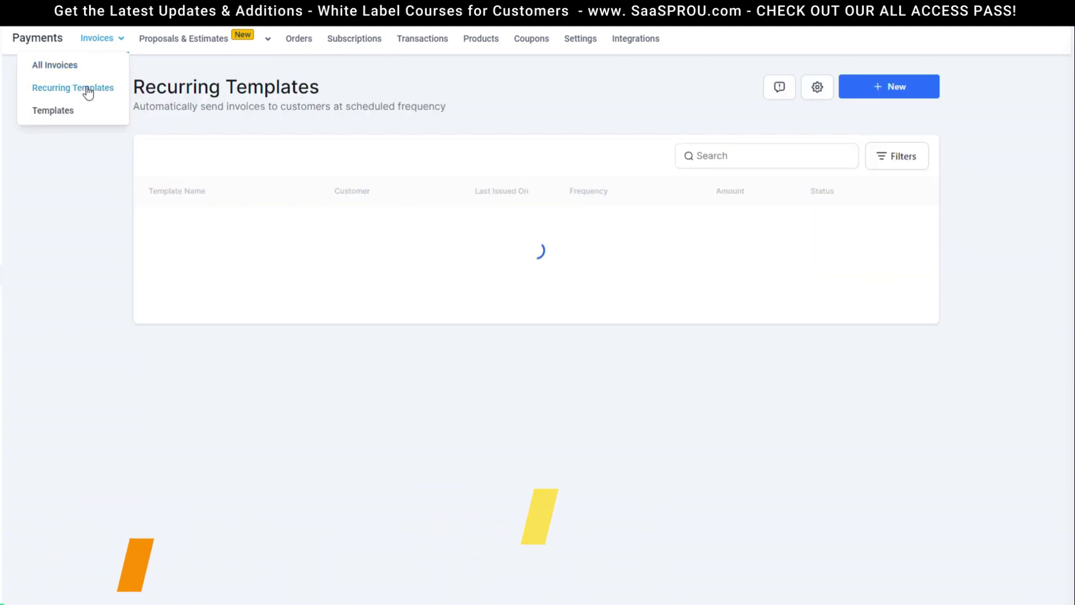
{"action": "left_click", "coordinate": [66, 112]}
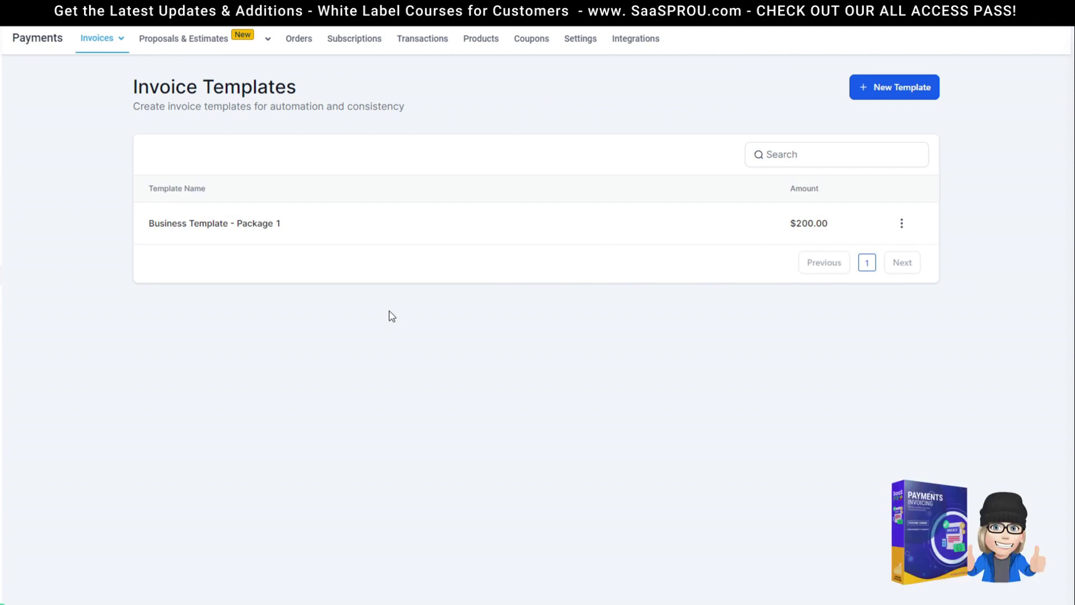
{"action": "left_click", "coordinate": [901, 223]}
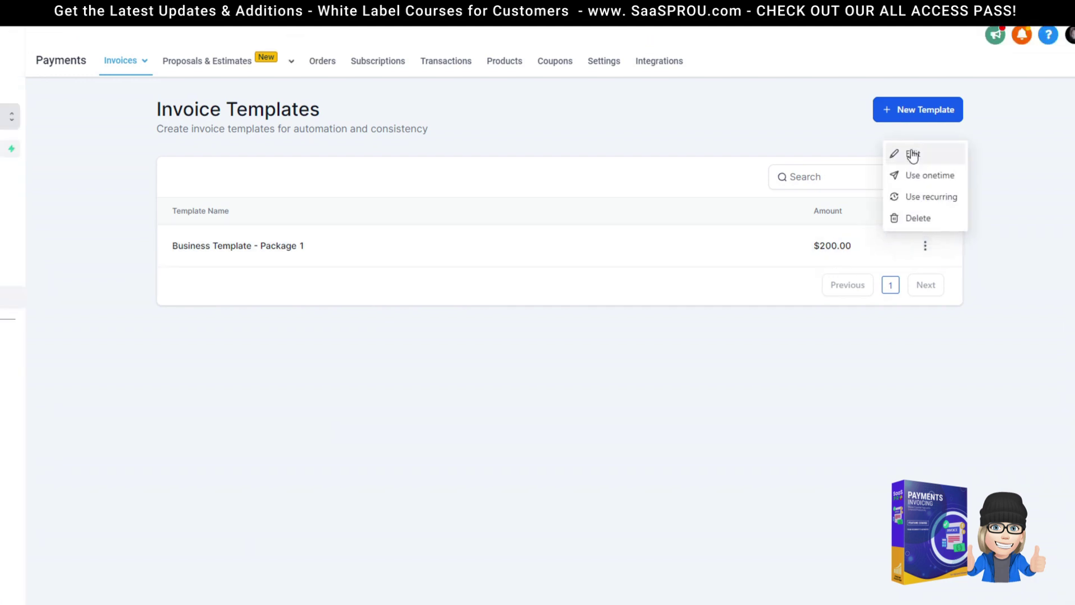
{"action": "left_click", "coordinate": [893, 132]}
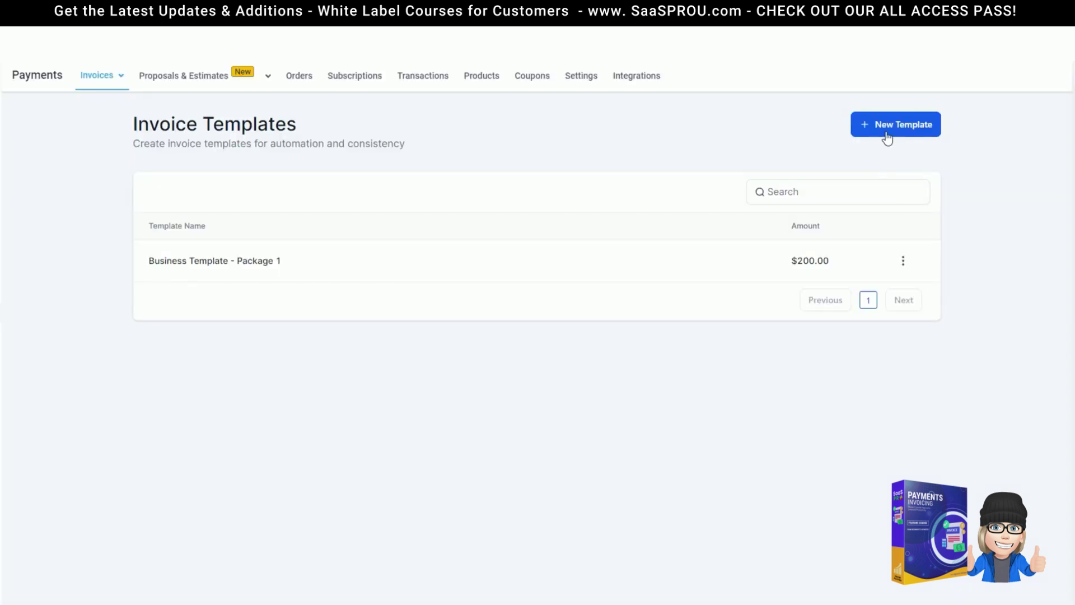
Step: Create a new template titled 'package 2' with the DEMO LOGO (350 × 100 px).png logo
{"action": "left_click", "coordinate": [887, 124]}
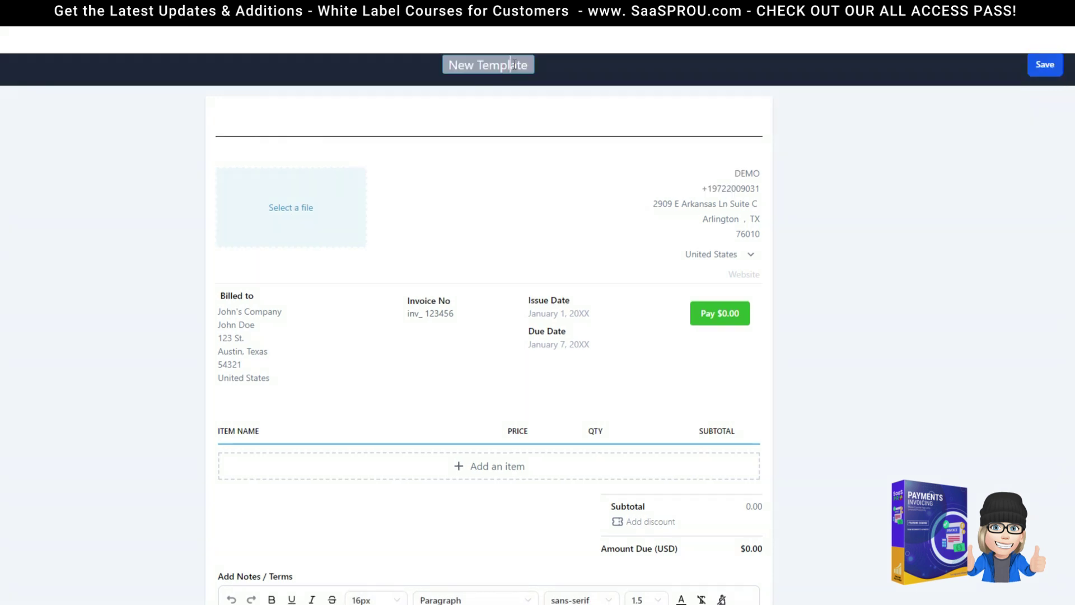
{"action": "left_click", "coordinate": [514, 63]}
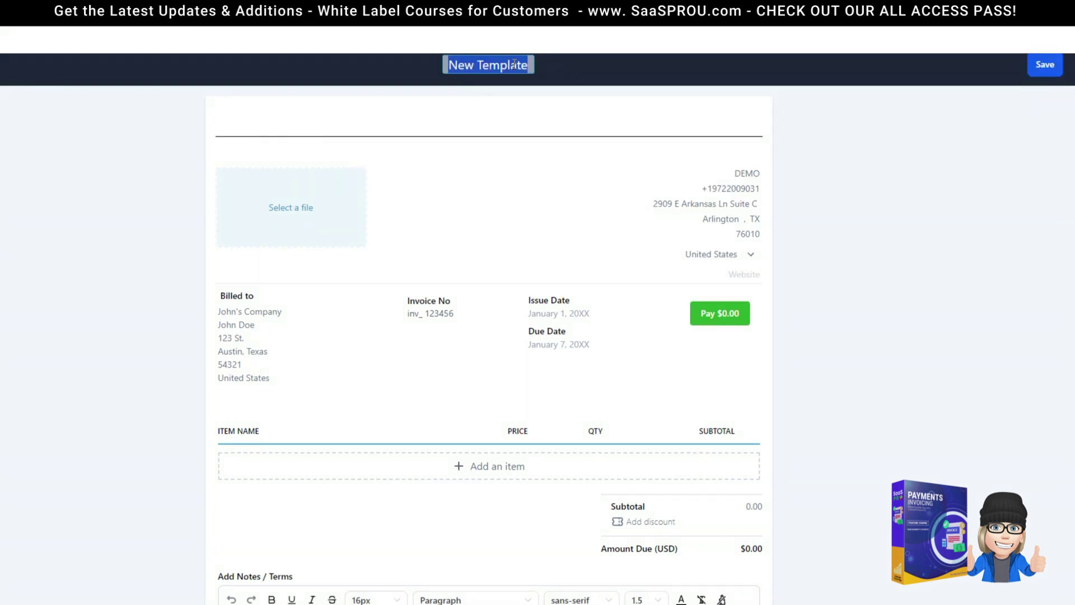
{"action": "type", "text": "package"}
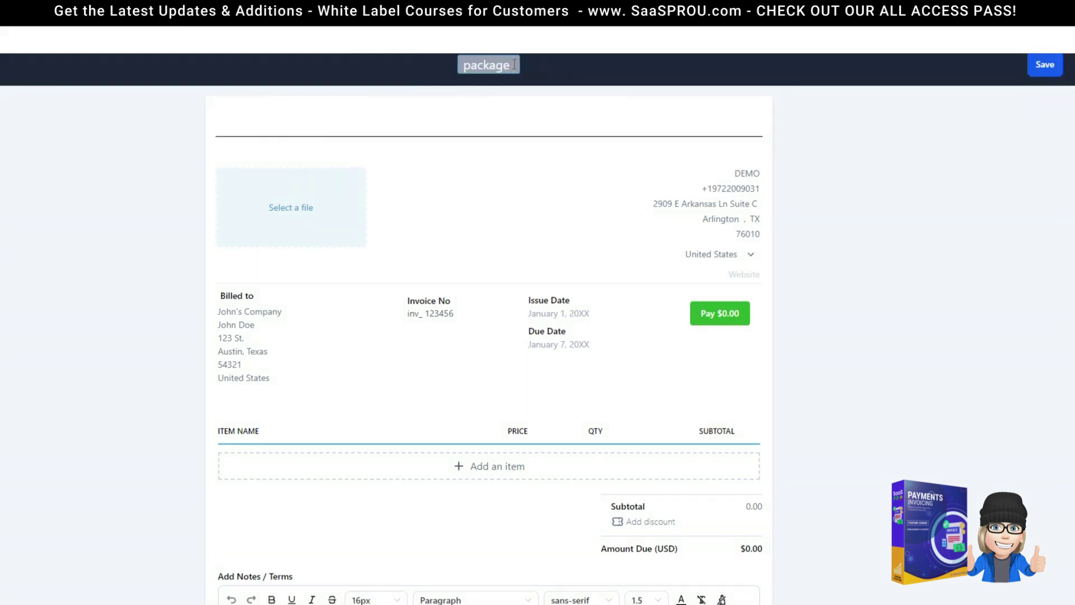
{"action": "type", "text": " 2"}
{"action": "left_click", "coordinate": [286, 217]}
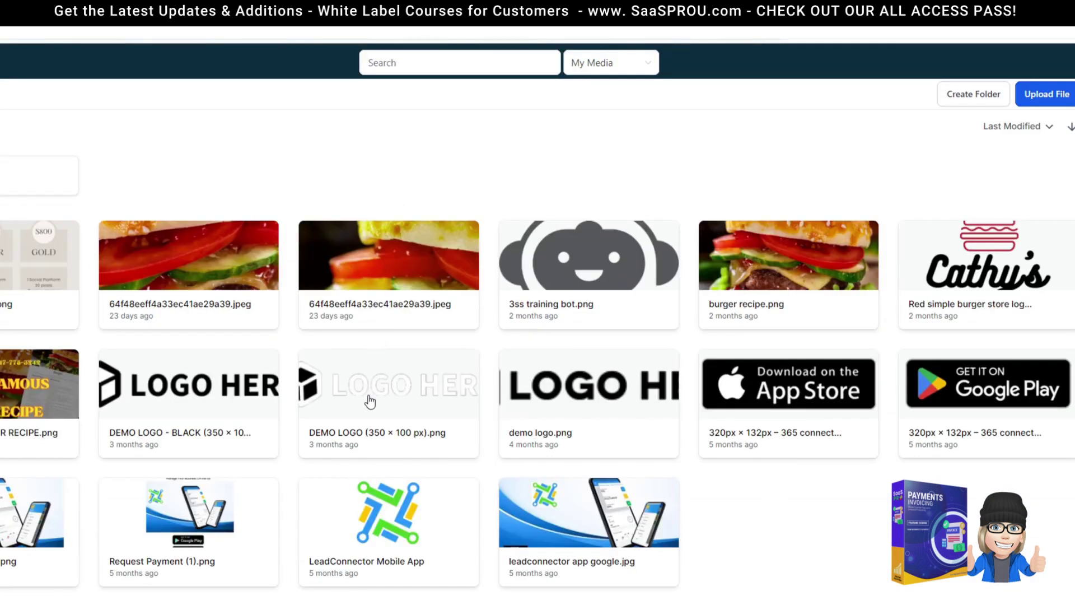
{"action": "left_click", "coordinate": [370, 401]}
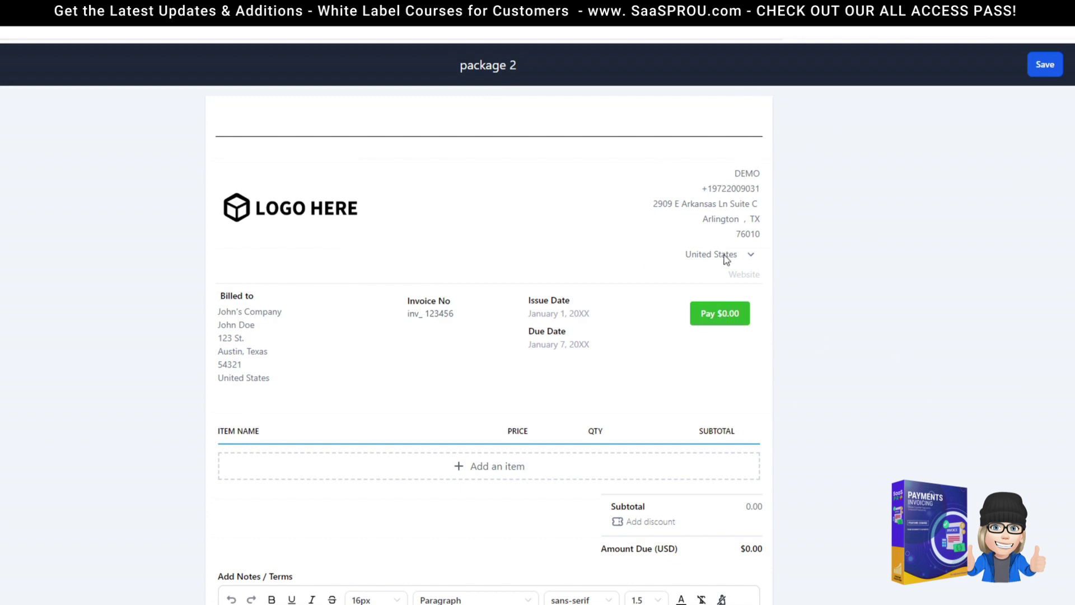
Step: Add package 1 as a $200 line item with quantity 1
{"action": "scroll", "coordinate": [576, 371], "scroll_direction": "down", "scroll_amount": 2}
{"action": "left_click", "coordinate": [486, 377]}
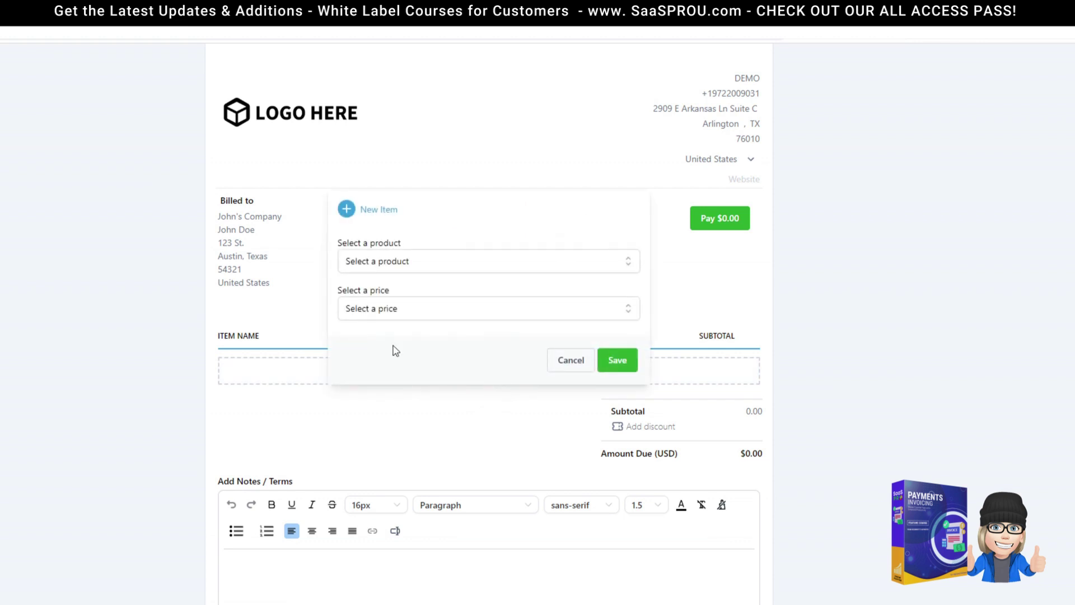
{"action": "left_click", "coordinate": [388, 268]}
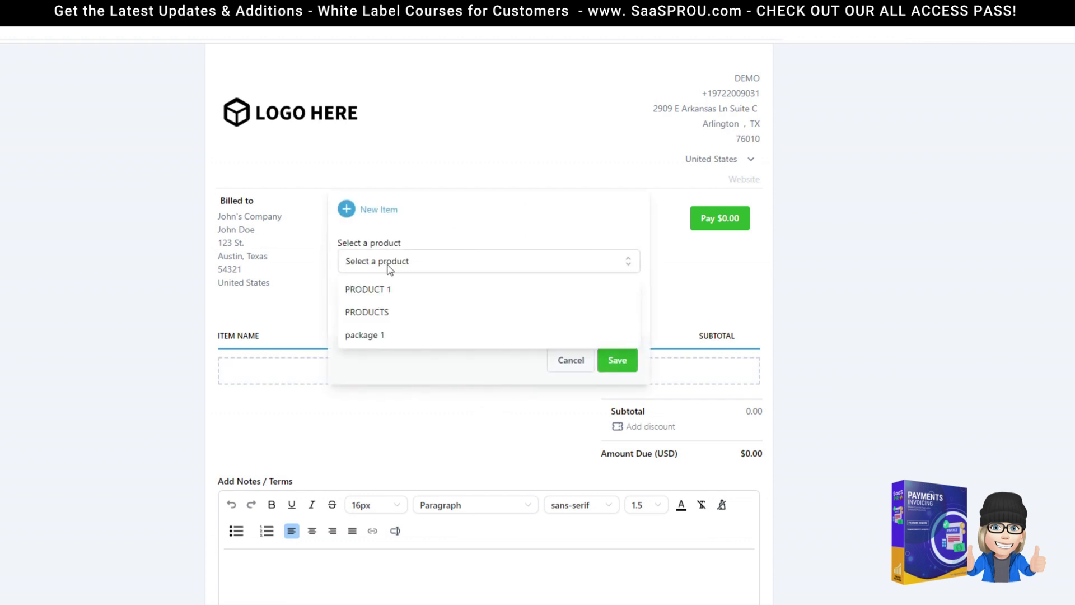
{"action": "left_click", "coordinate": [373, 336]}
{"action": "left_click", "coordinate": [617, 363]}
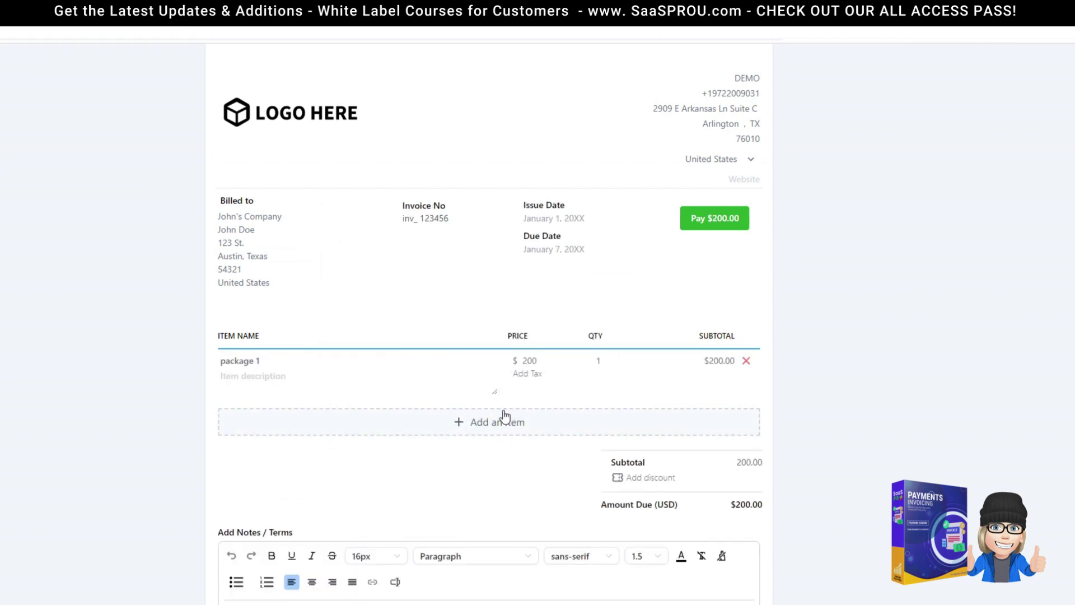
Step: Move into the Notes/Terms editor and check its font size options
{"action": "scroll", "coordinate": [588, 507], "scroll_direction": "down", "scroll_amount": 1}
{"action": "left_click", "coordinate": [312, 581]}
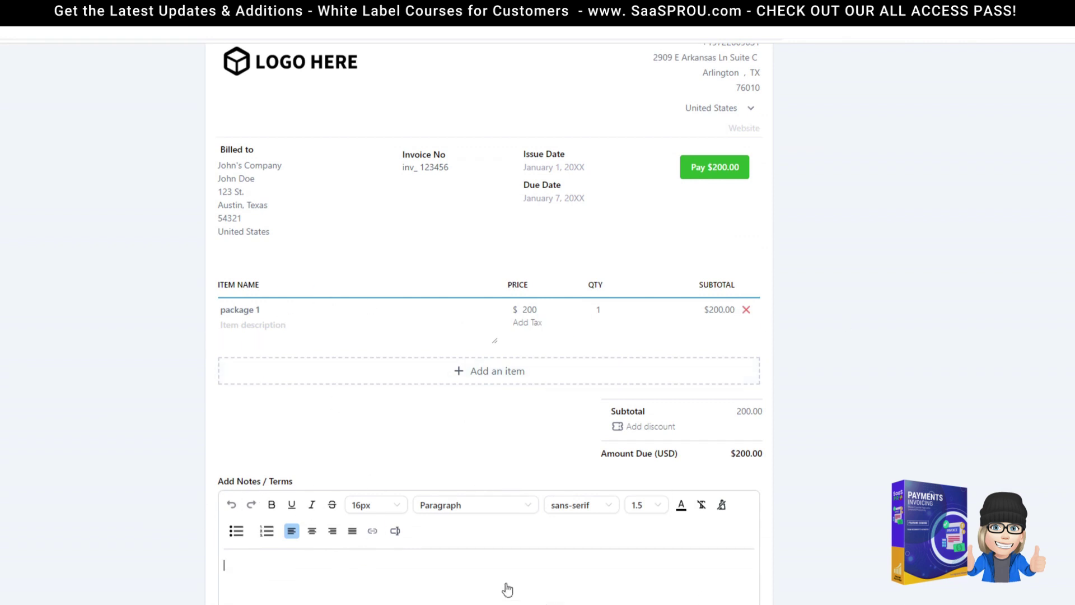
{"action": "left_click", "coordinate": [366, 507]}
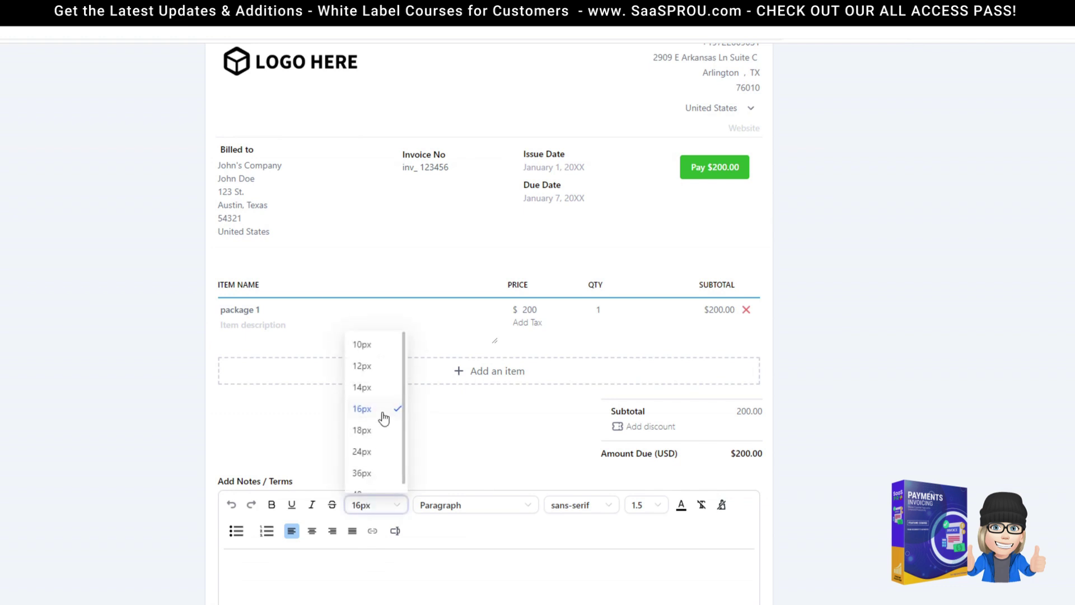
Step: Keep the notes formatting at 16px font size and sans-serif font
{"action": "left_click", "coordinate": [393, 503]}
{"action": "left_click", "coordinate": [465, 508]}
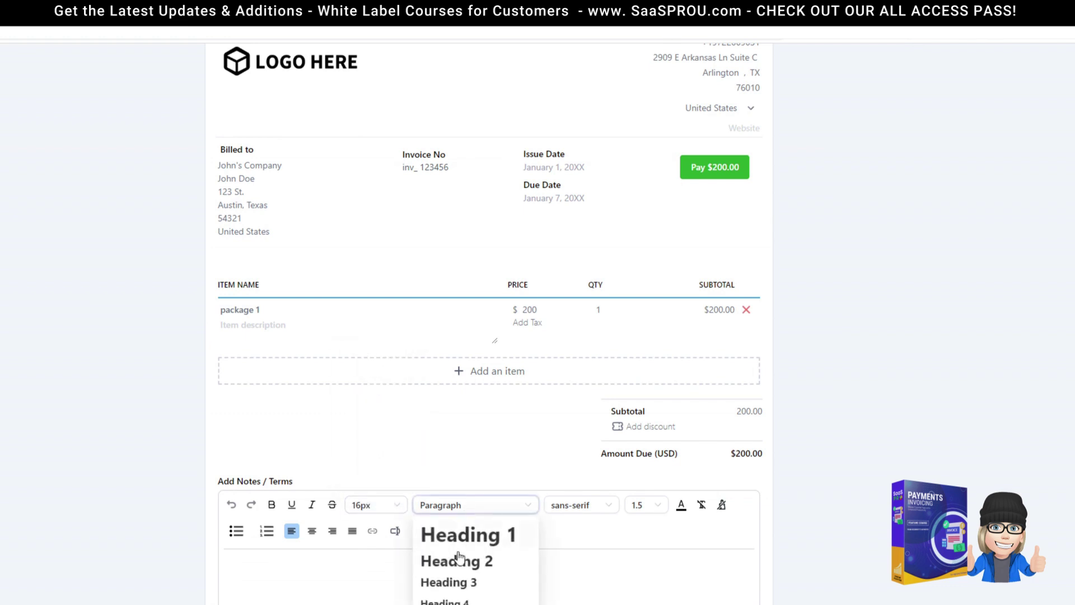
{"action": "left_click", "coordinate": [595, 507]}
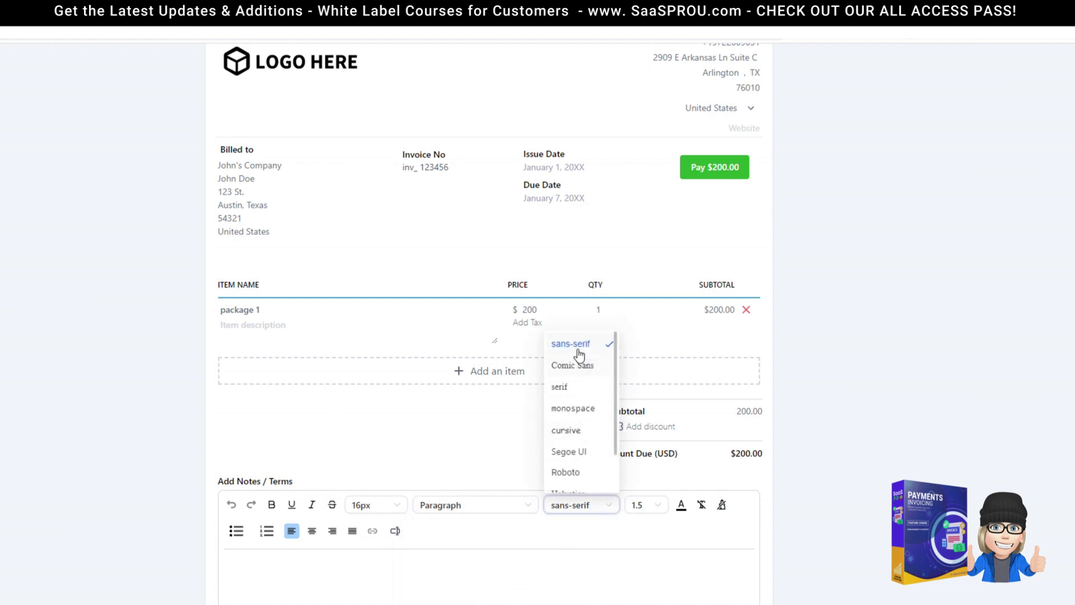
{"action": "left_click", "coordinate": [592, 545]}
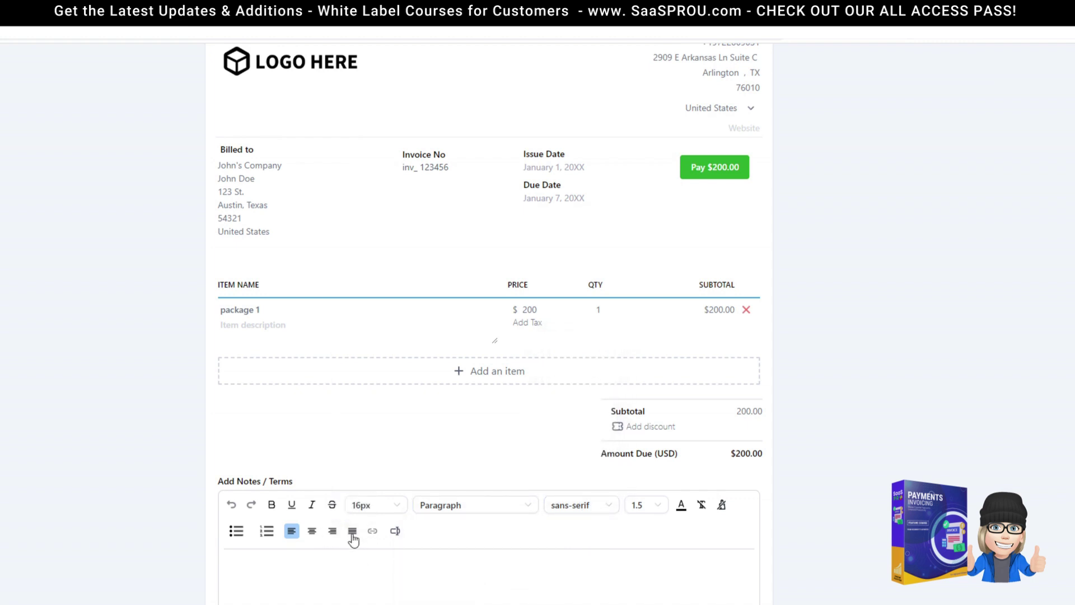
Step: Enter 'Terms' in the notes, select it, and start embedding a link
{"action": "left_click", "coordinate": [264, 567]}
{"action": "left_click_drag", "start_coordinate": [259, 570], "coordinate": [225, 575]}
{"action": "left_click", "coordinate": [373, 531]}
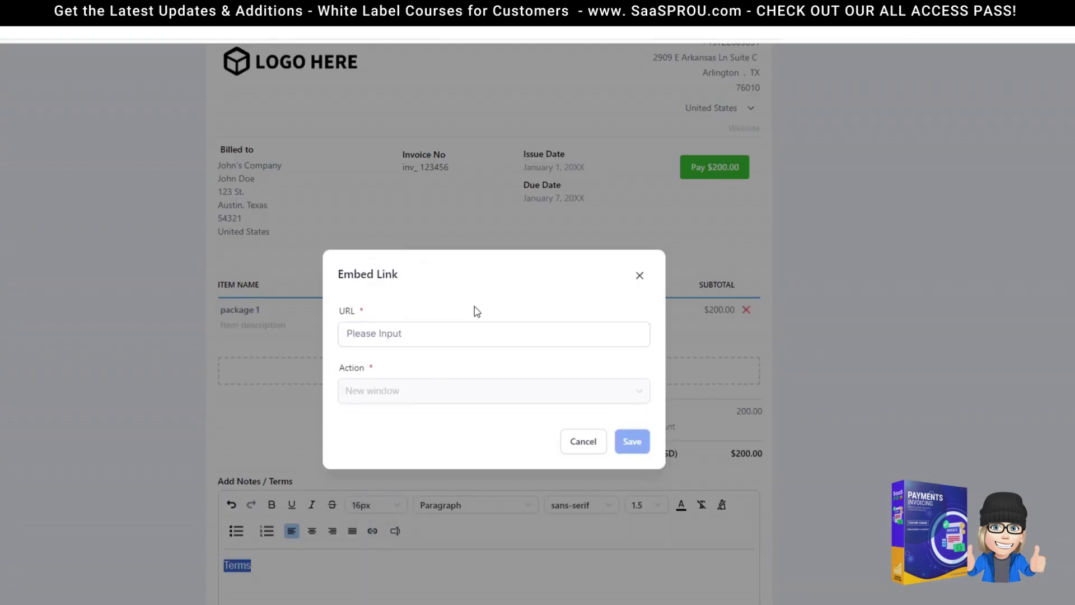
{"action": "left_click", "coordinate": [470, 333]}
{"action": "left_click", "coordinate": [359, 395]}
Step: Cancel the link, browse the Invoice and Custom Values fields, then save package 2
{"action": "left_click", "coordinate": [582, 445]}
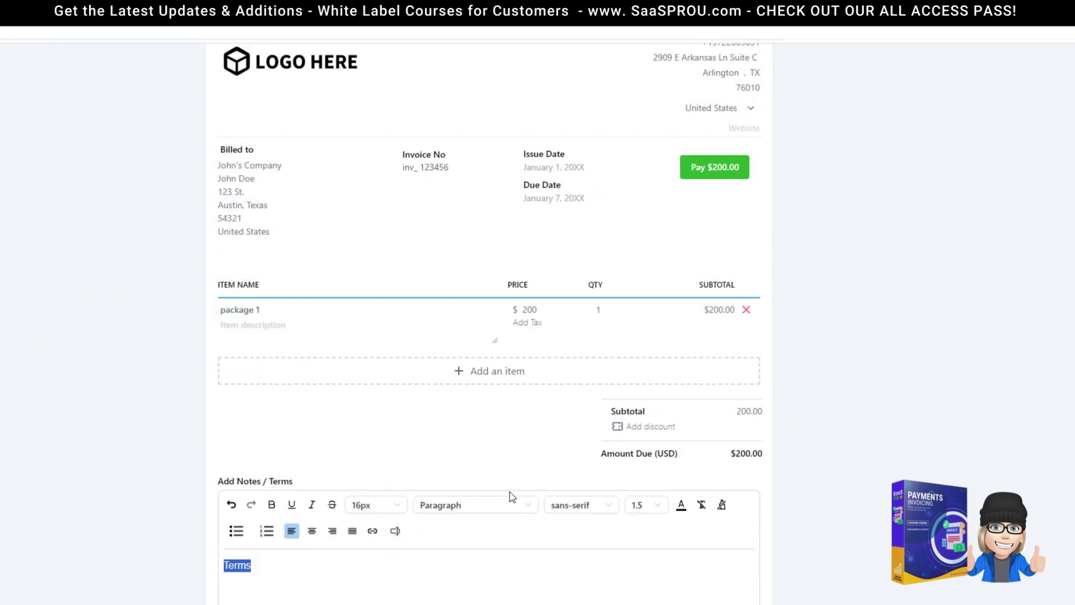
{"action": "left_click", "coordinate": [396, 532]}
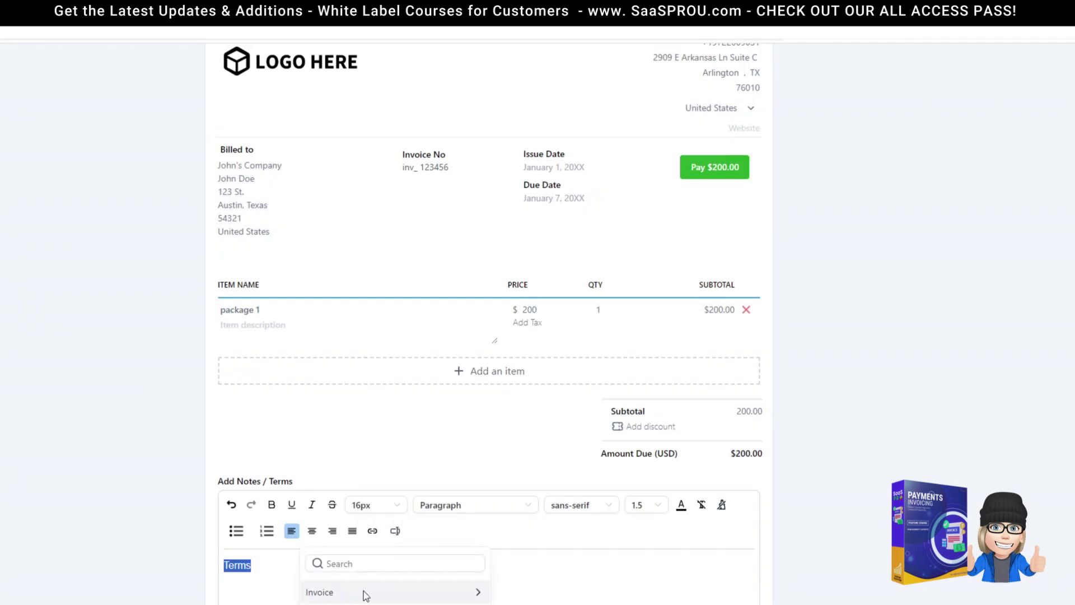
{"action": "left_click", "coordinate": [474, 593]}
{"action": "scroll", "coordinate": [339, 319], "scroll_direction": "down", "scroll_amount": 1}
{"action": "scroll", "coordinate": [345, 391], "scroll_direction": "up", "scroll_amount": 2}
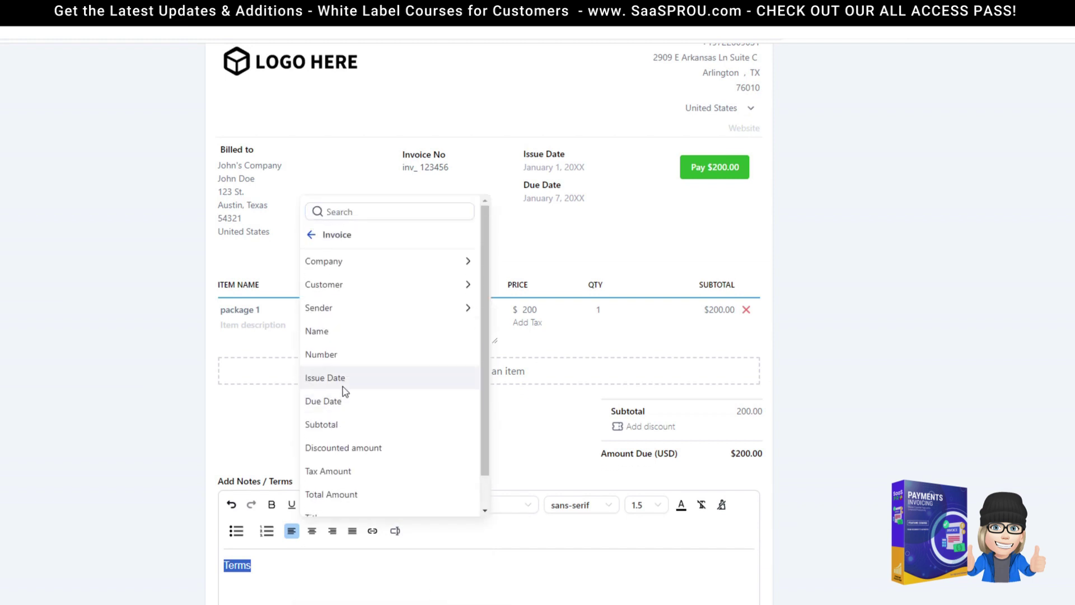
{"action": "left_click", "coordinate": [311, 235]}
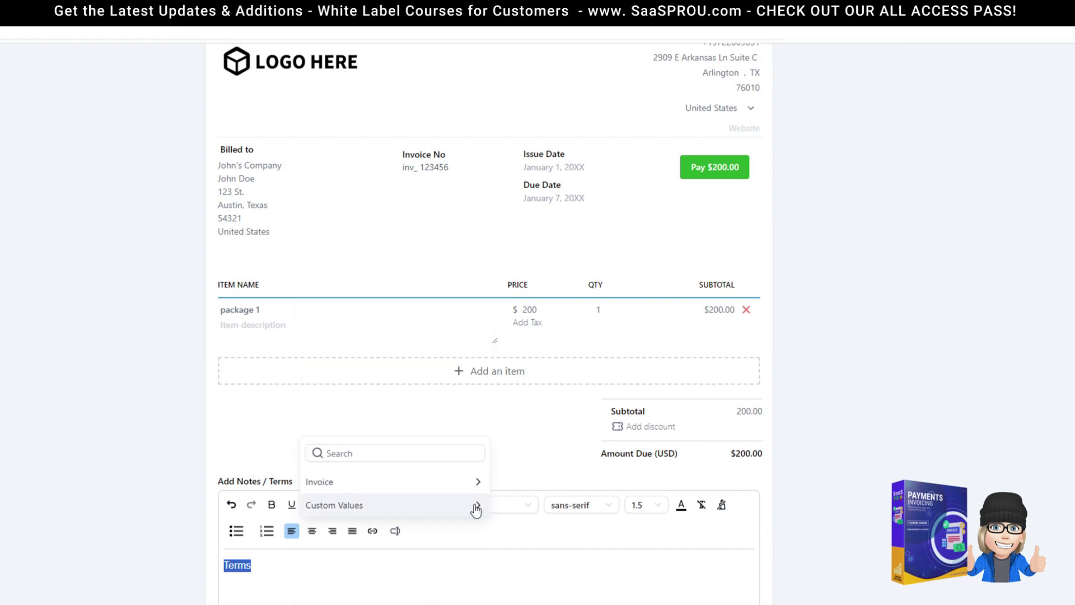
{"action": "left_click", "coordinate": [476, 509]}
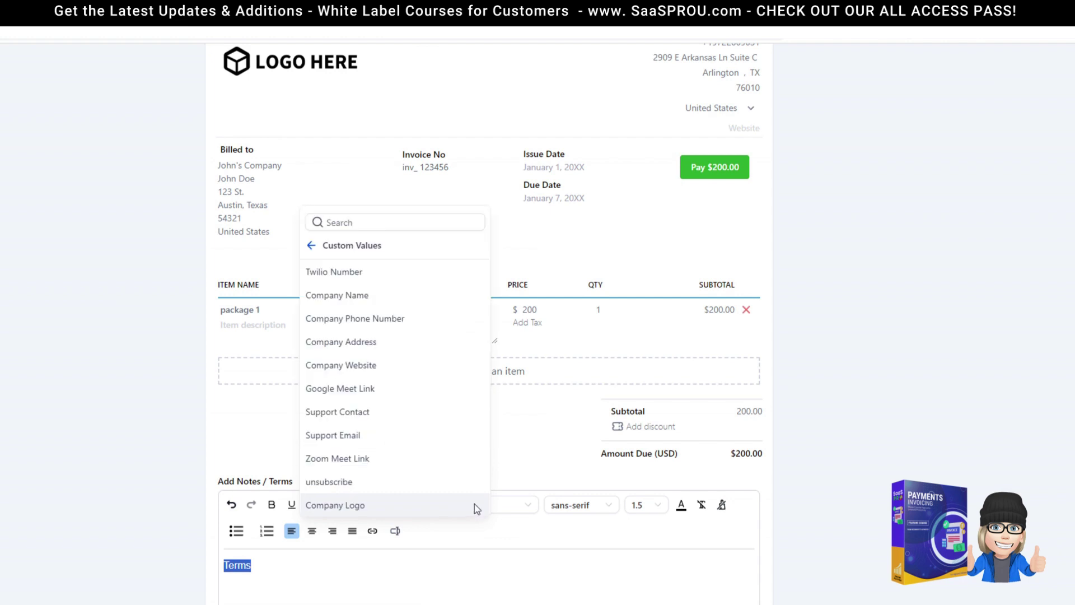
{"action": "left_click", "coordinate": [312, 247]}
{"action": "scroll", "coordinate": [548, 90], "scroll_direction": "up", "scroll_amount": 3}
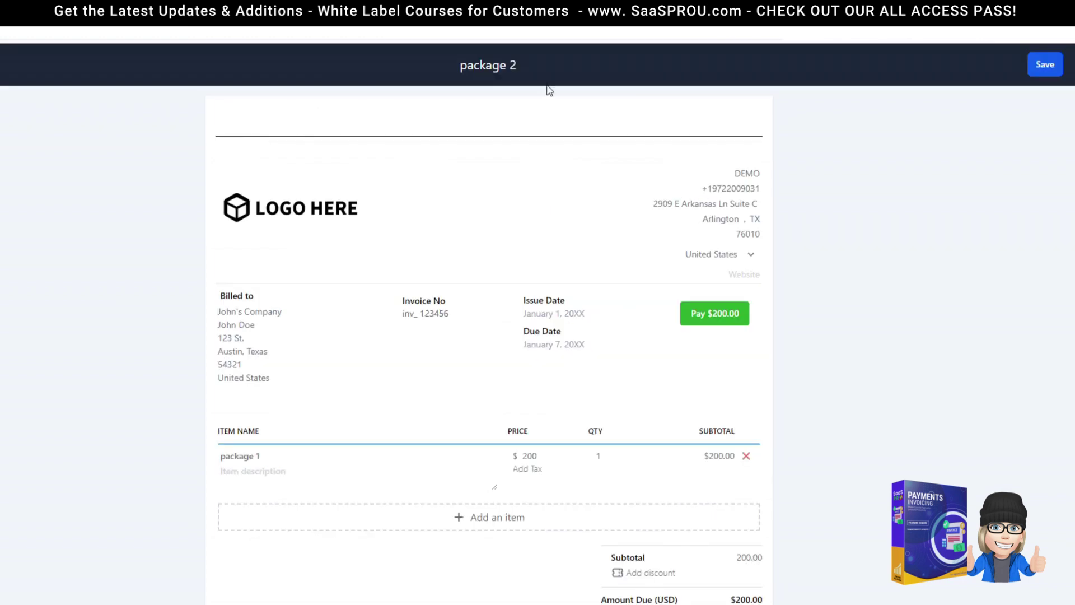
{"action": "left_click", "coordinate": [1046, 67]}
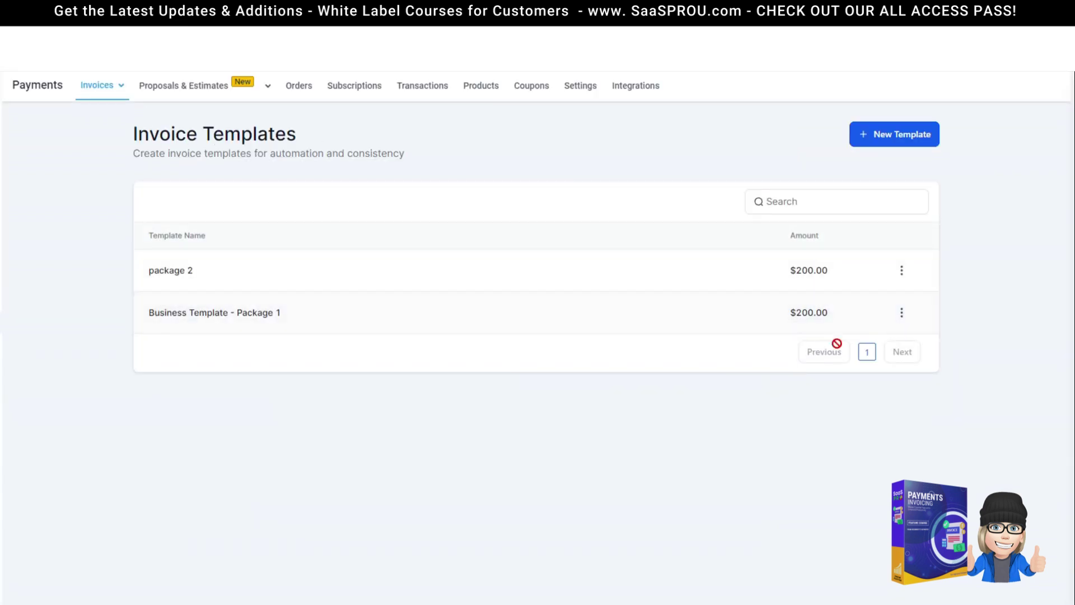
Step: Dismiss the Package 1 row actions and select the New Recurring Template title for renaming
{"action": "left_click", "coordinate": [902, 313]}
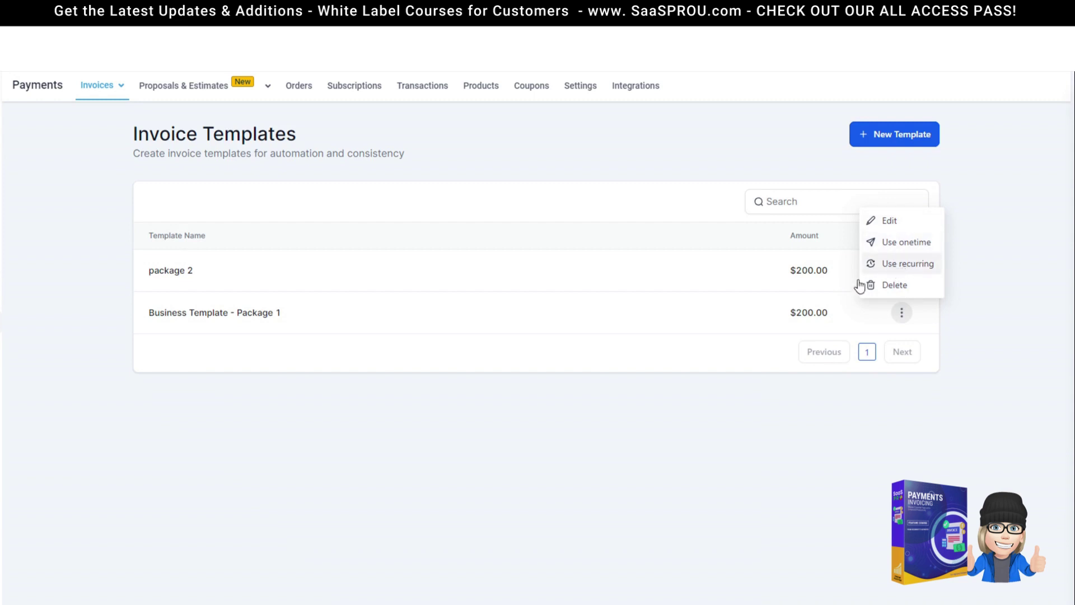
{"action": "left_click", "coordinate": [49, 111]}
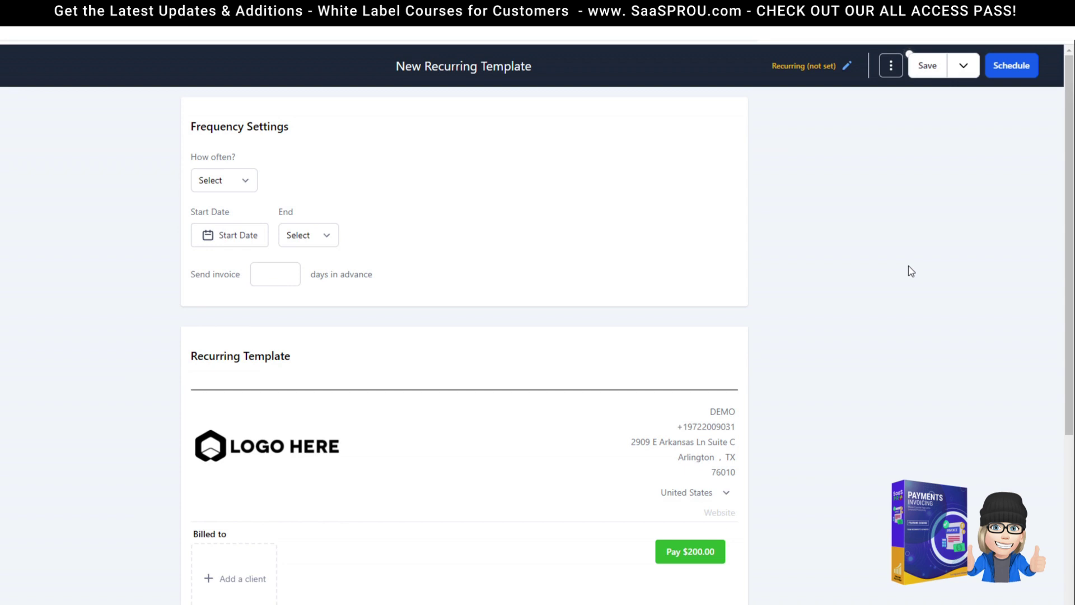
{"action": "triple_click", "coordinate": [422, 67]}
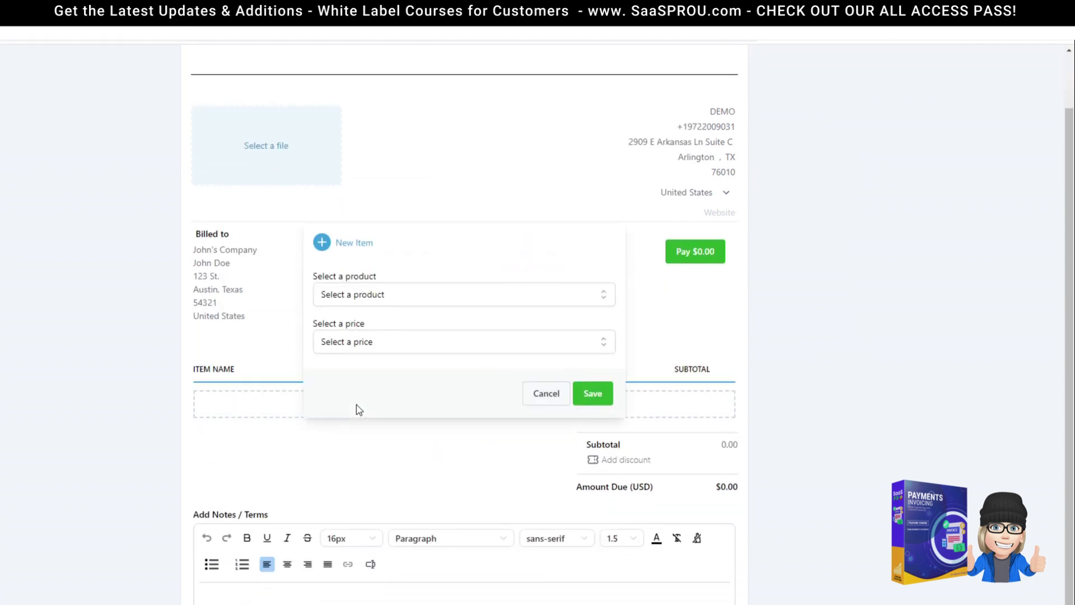
Step: Add PRODUCT 1 at the MONTHLY price and save as 'recurring template for monthly plan'
{"action": "left_click", "coordinate": [364, 303]}
{"action": "left_click", "coordinate": [374, 323]}
{"action": "left_click", "coordinate": [361, 342]}
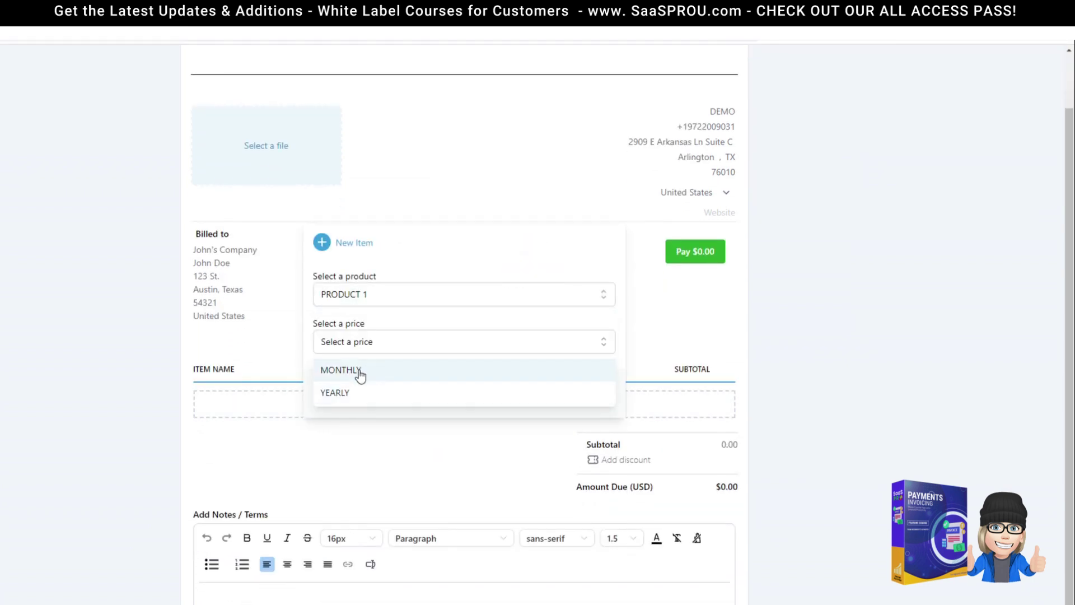
{"action": "left_click", "coordinate": [360, 372]}
{"action": "left_click", "coordinate": [595, 399]}
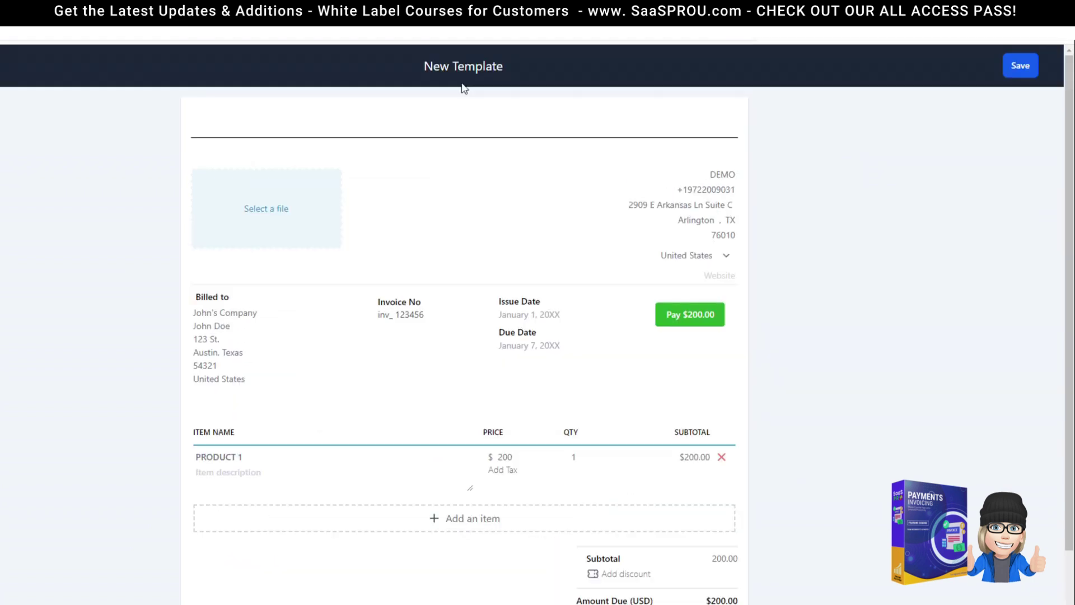
{"action": "triple_click", "coordinate": [465, 66]}
{"action": "type", "text": "recu"}
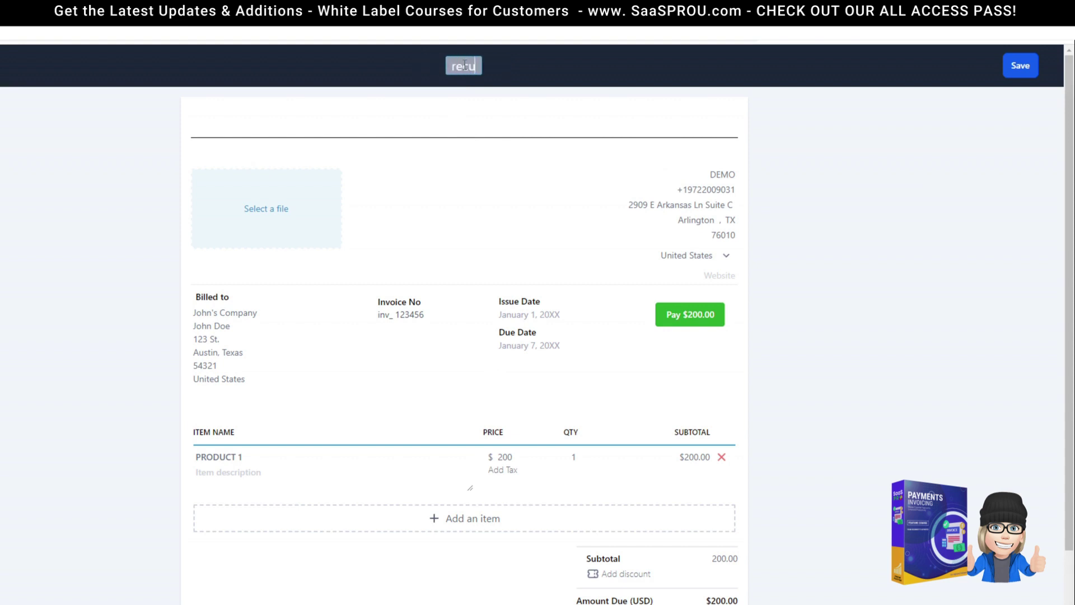
{"action": "type", "text": "rring template for monthly plan"}
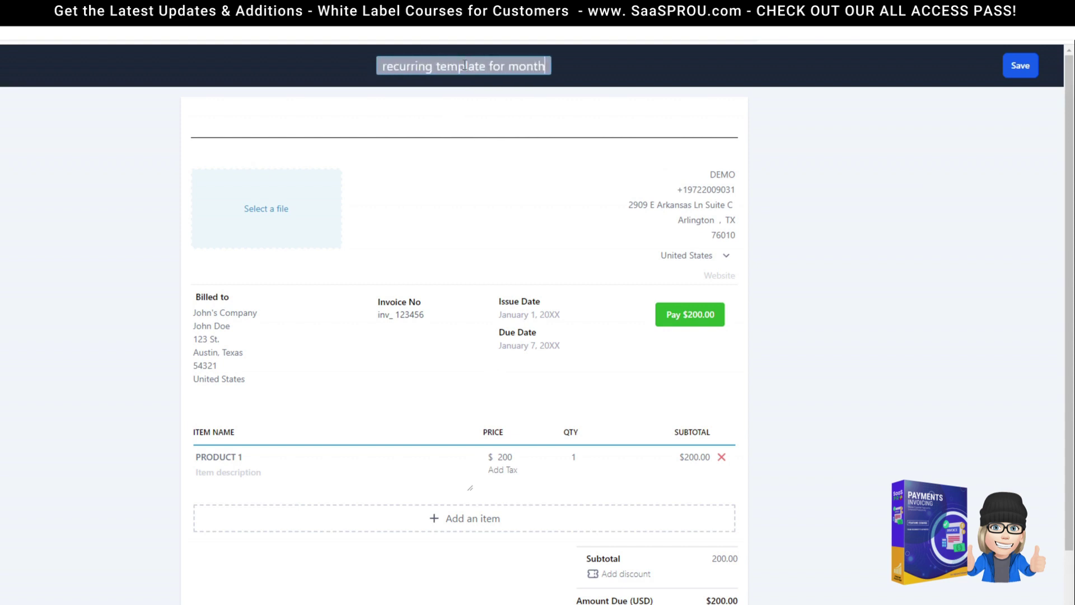
{"action": "left_click", "coordinate": [1023, 73]}
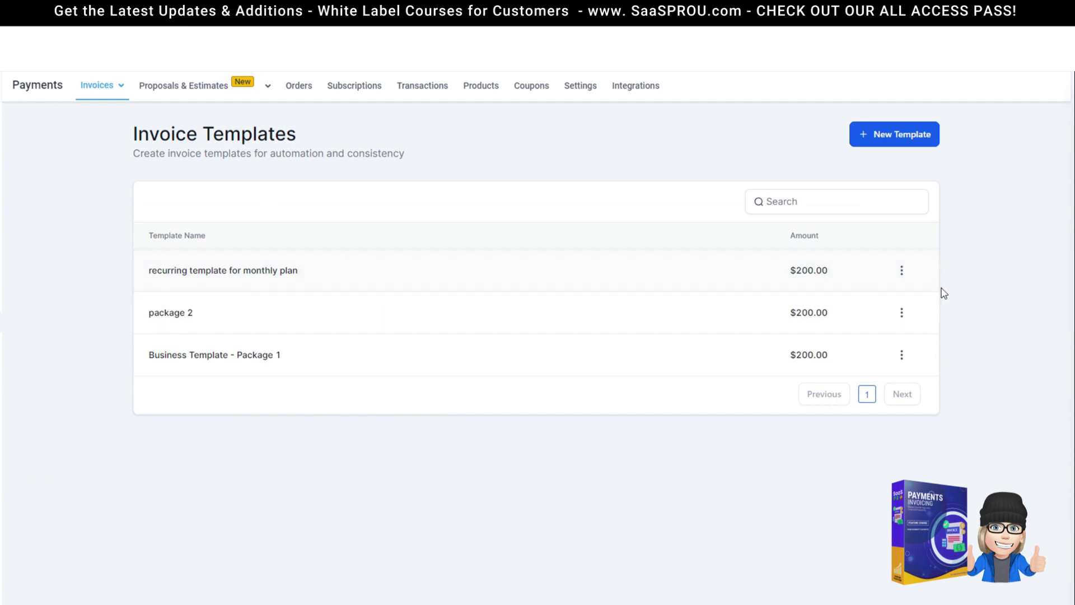
Step: Use the monthly plan template to start a recurring template and select its title
{"action": "left_click", "coordinate": [903, 274]}
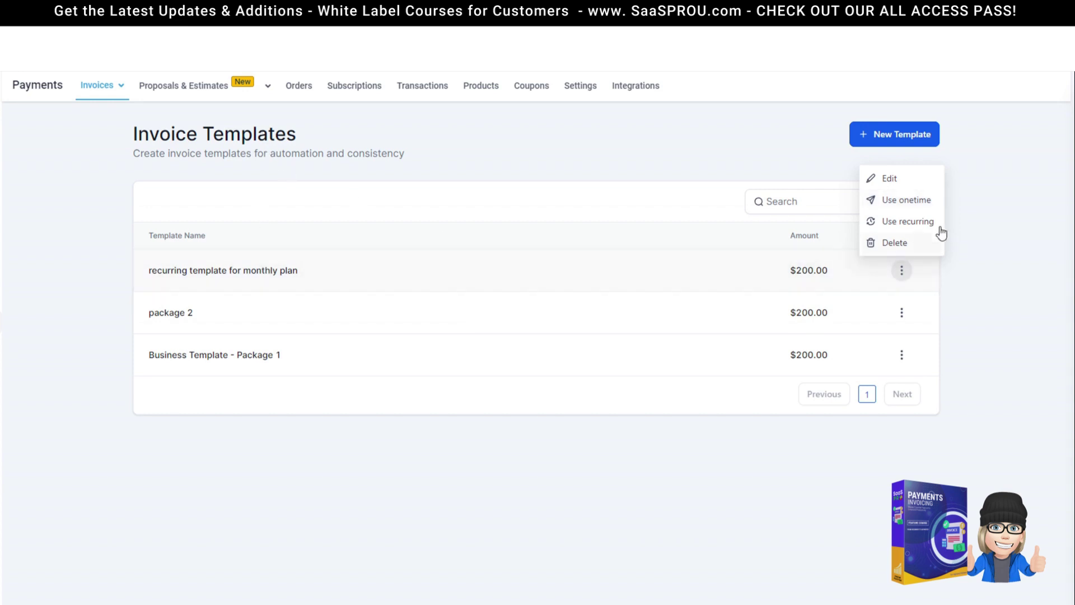
{"action": "left_click", "coordinate": [915, 225]}
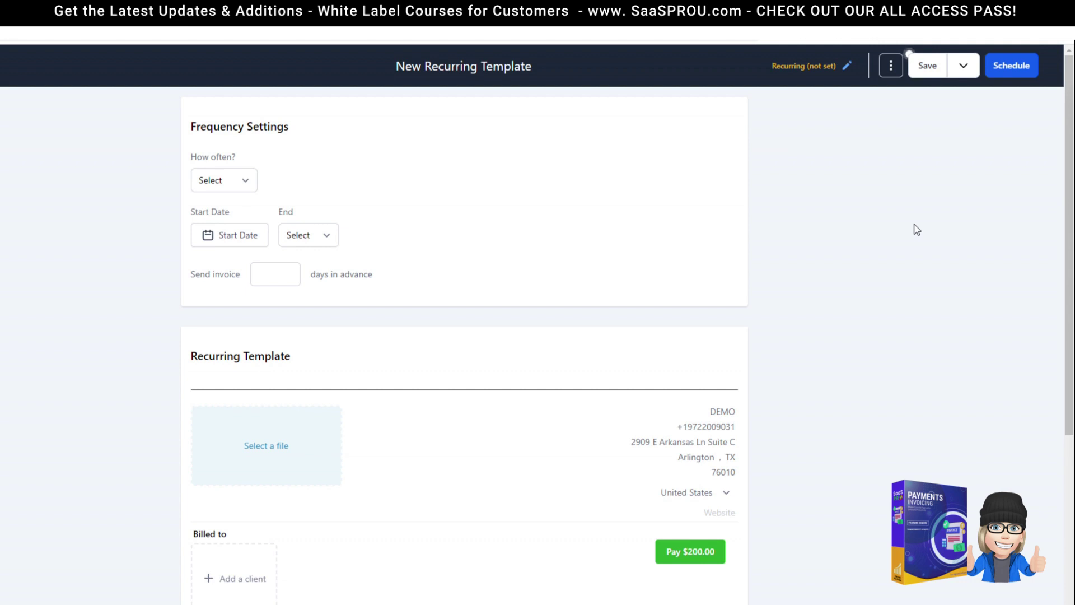
{"action": "left_click", "coordinate": [472, 65]}
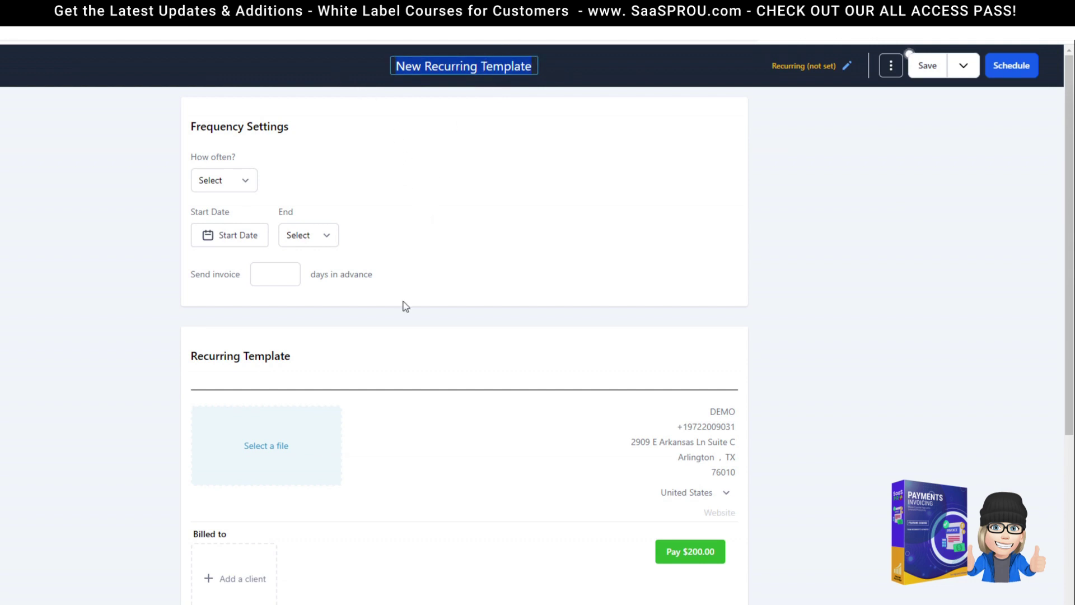
{"action": "scroll", "coordinate": [427, 495], "scroll_direction": "down", "scroll_amount": 7}
{"action": "scroll", "coordinate": [137, 490], "scroll_direction": "up", "scroll_amount": 6}
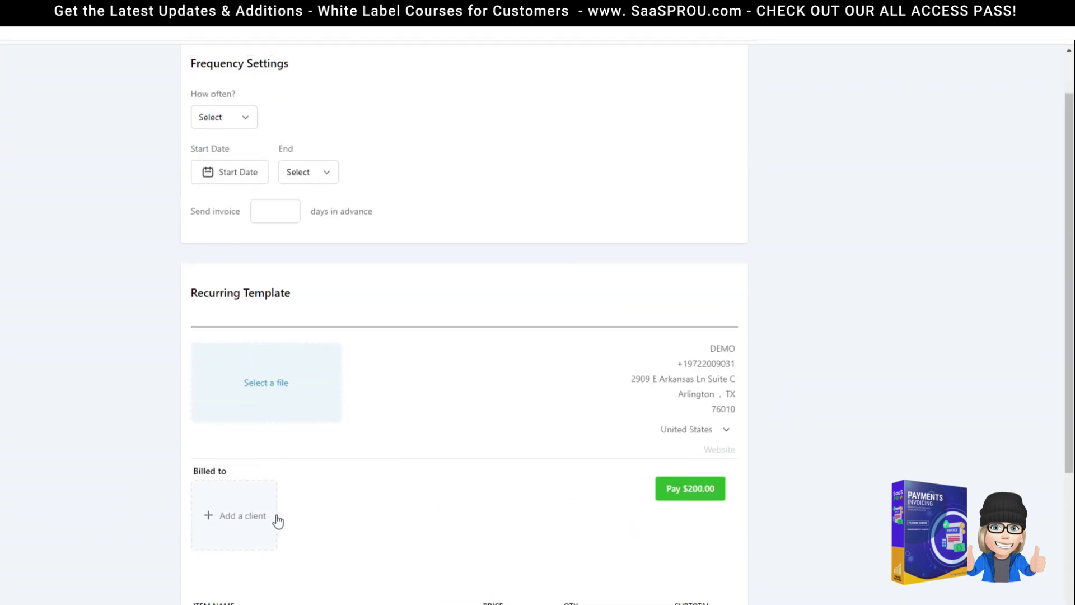
{"action": "scroll", "coordinate": [550, 289], "scroll_direction": "up", "scroll_amount": 2}
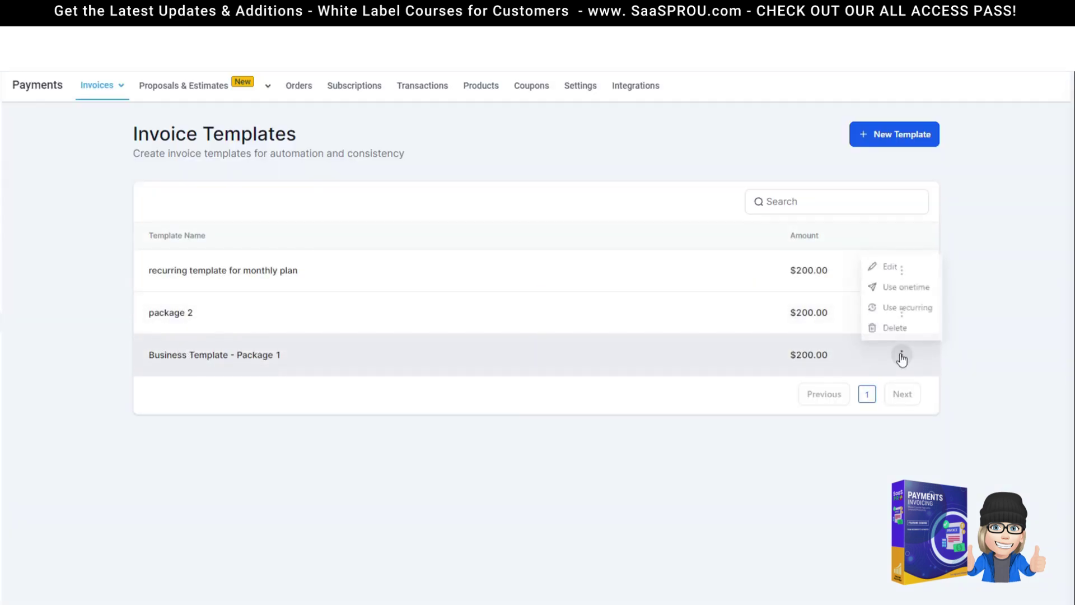
Step: Create a one-time invoice from Business Template - Package 1 and select its title
{"action": "left_click", "coordinate": [912, 286]}
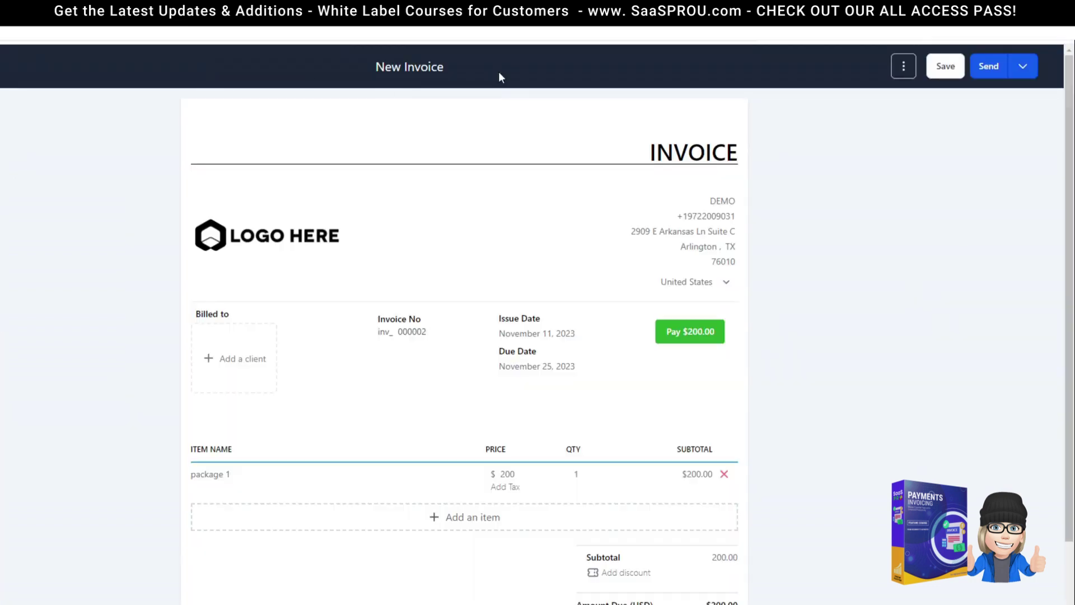
{"action": "double_click", "coordinate": [425, 63]}
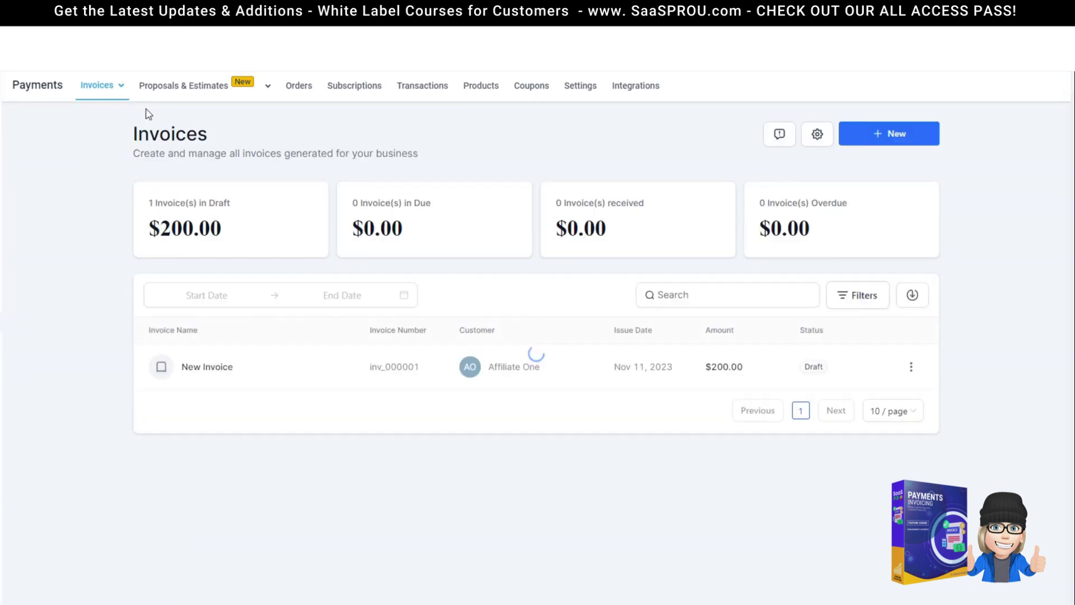
Step: View Invoices > Templates, then the All Invoices list
{"action": "mouse_move", "coordinate": [96, 86]}
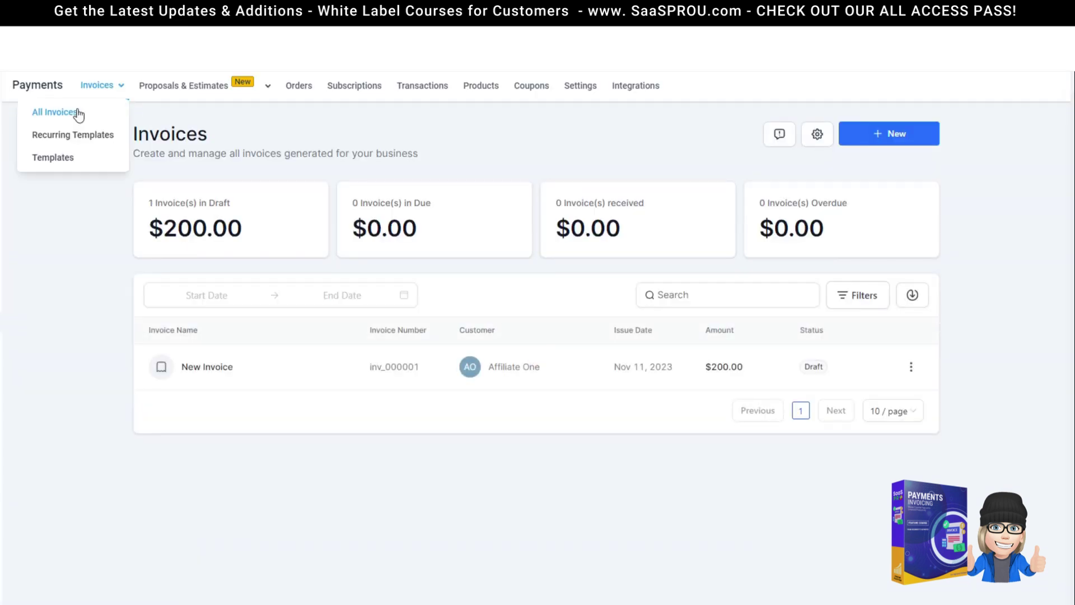
{"action": "left_click", "coordinate": [66, 160]}
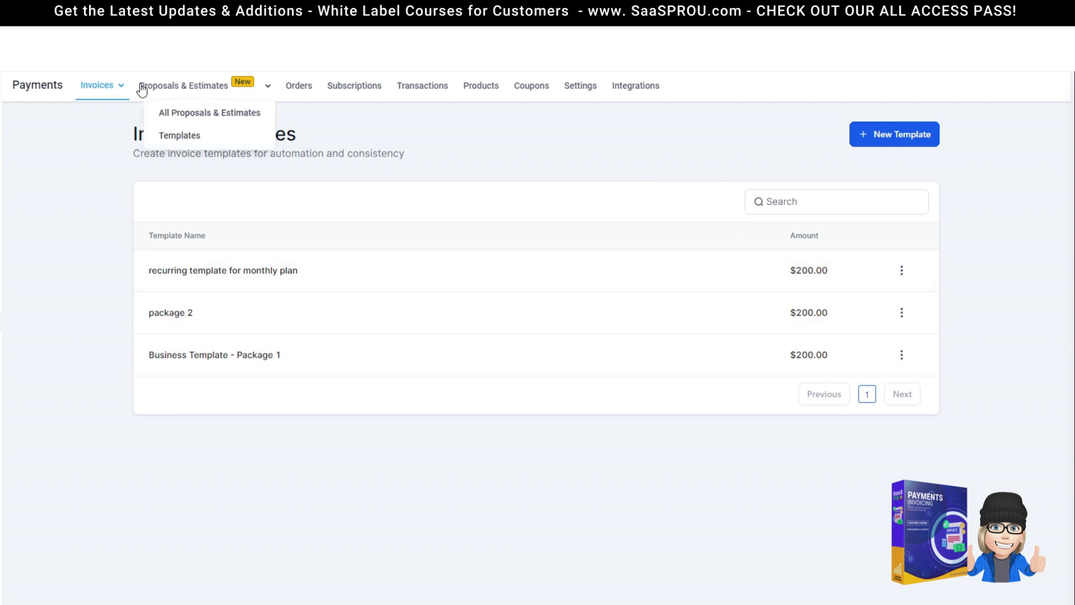
{"action": "left_click", "coordinate": [45, 114]}
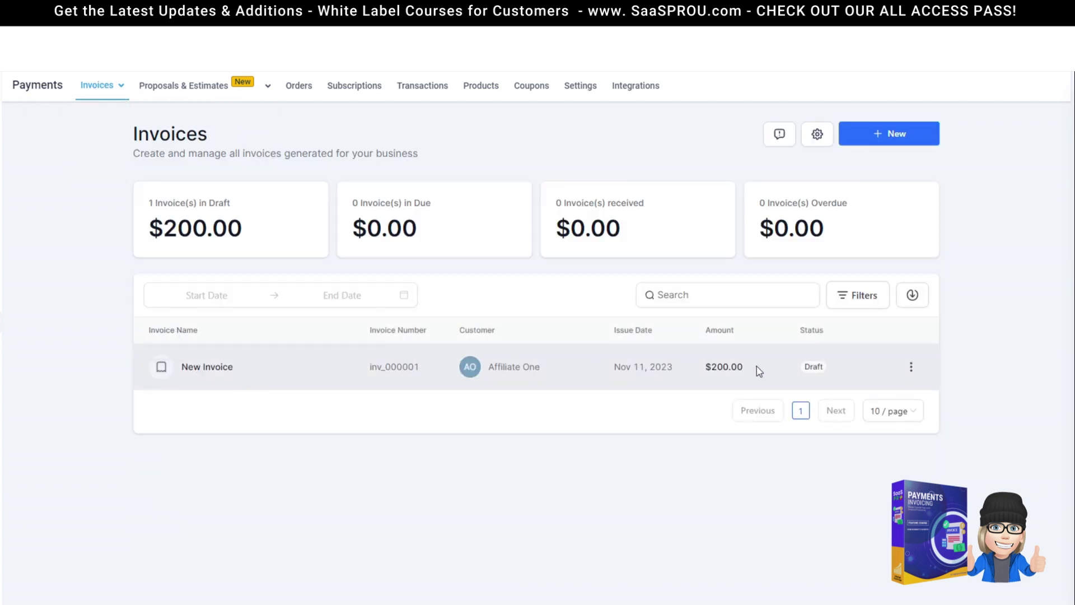
Step: Confirm Recurring Templates is empty, then return to Templates and open Package 1's actions
{"action": "mouse_move", "coordinate": [98, 87]}
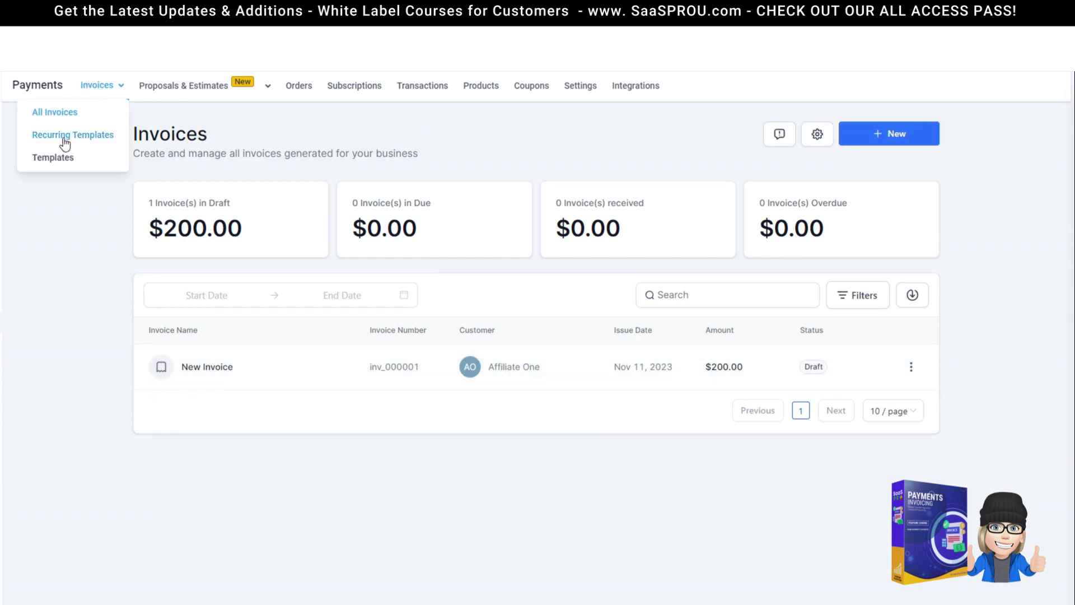
{"action": "left_click", "coordinate": [66, 140]}
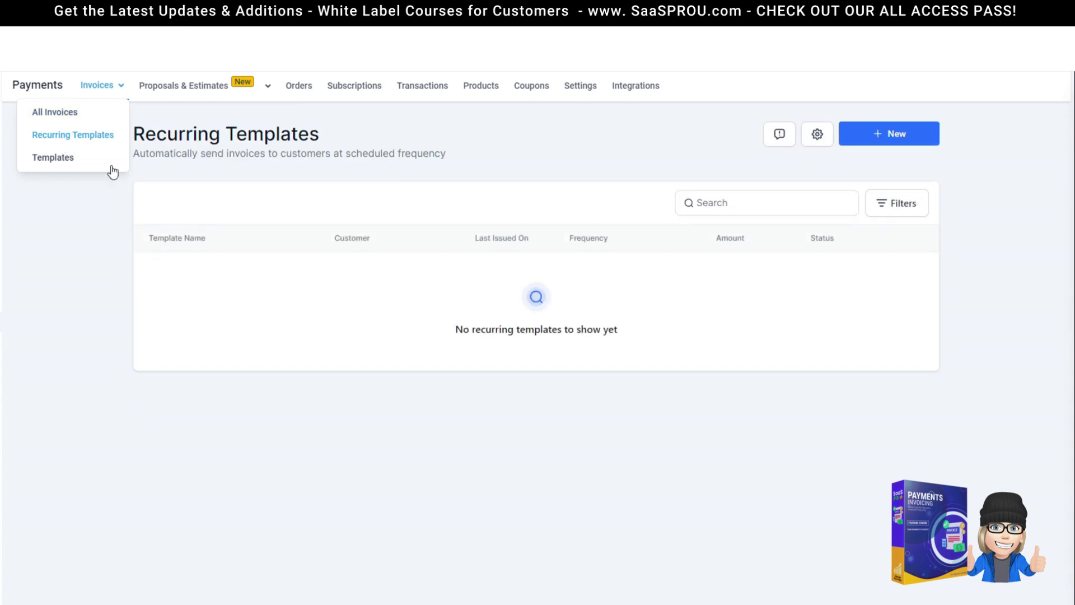
{"action": "left_click", "coordinate": [902, 143]}
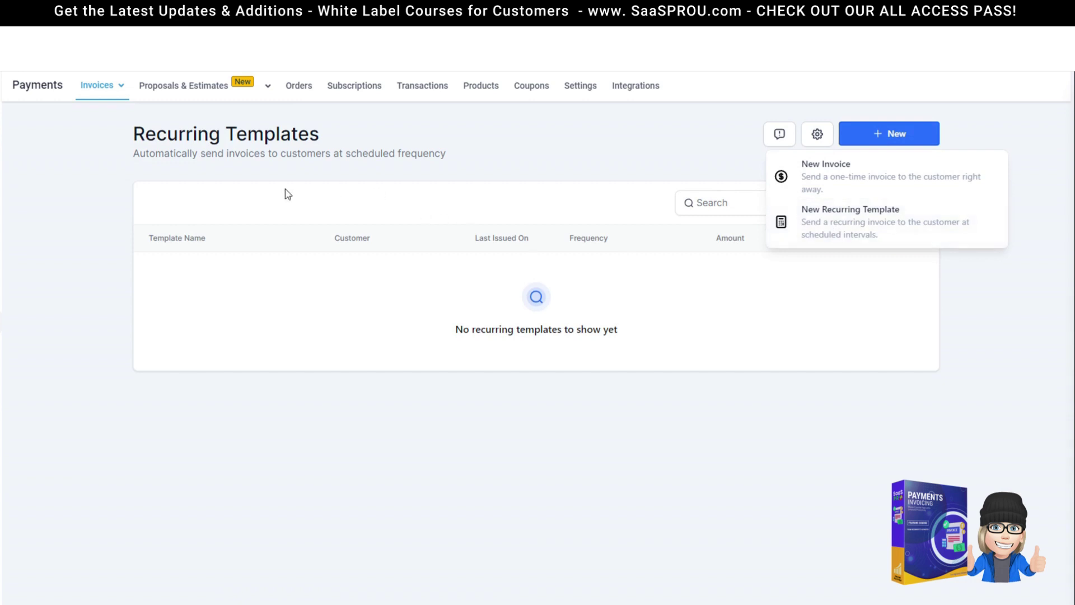
{"action": "mouse_move", "coordinate": [97, 85]}
{"action": "left_click", "coordinate": [52, 158]}
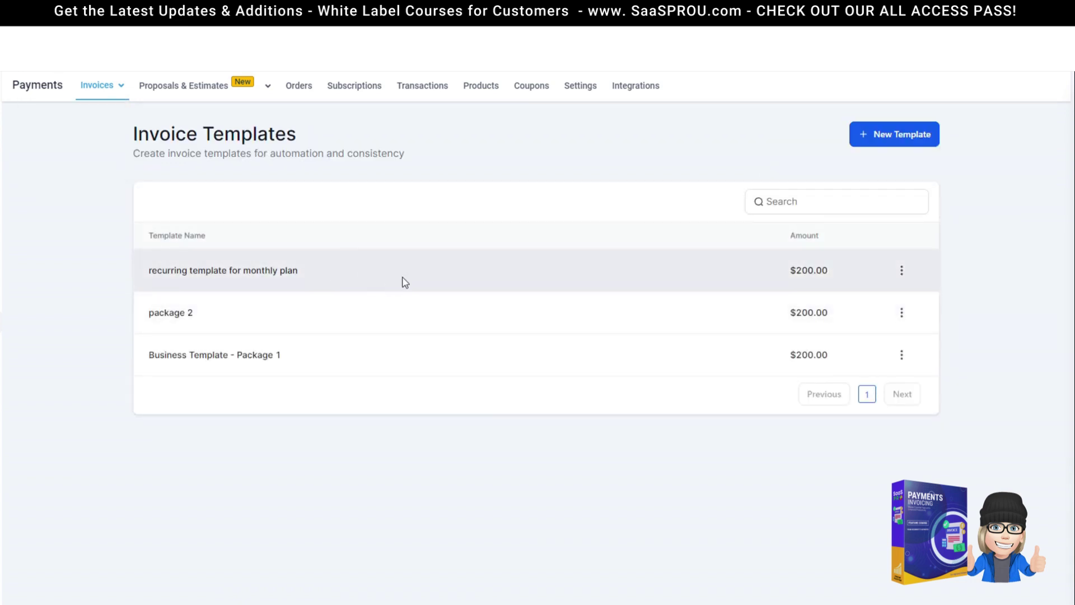
{"action": "left_click", "coordinate": [905, 361]}
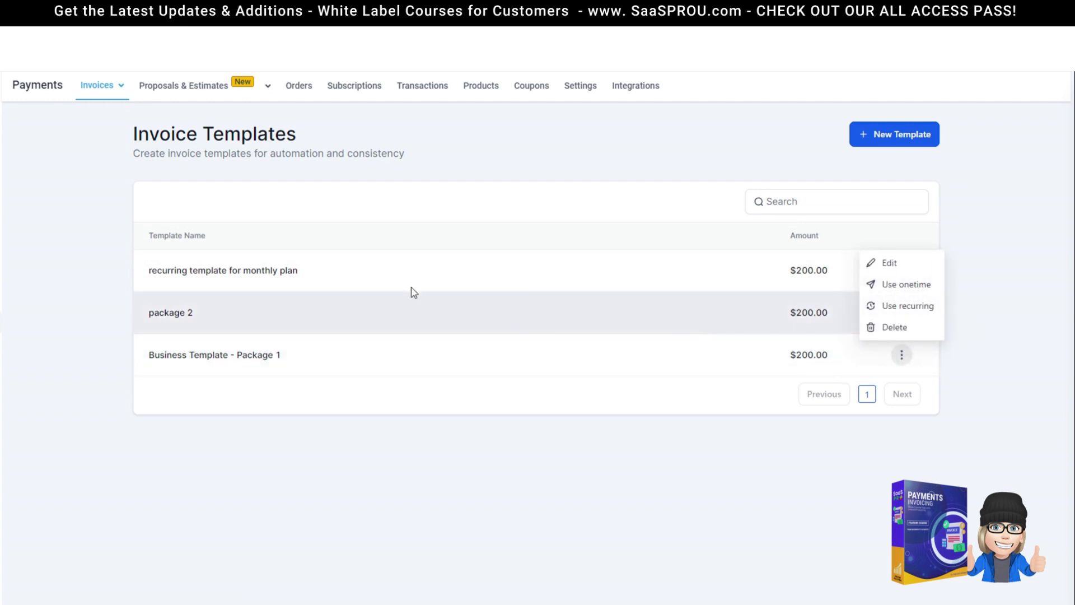
Step: Start a recurring template from Package 1, repeating Monthly from November 12, 2023
{"action": "left_click", "coordinate": [907, 306]}
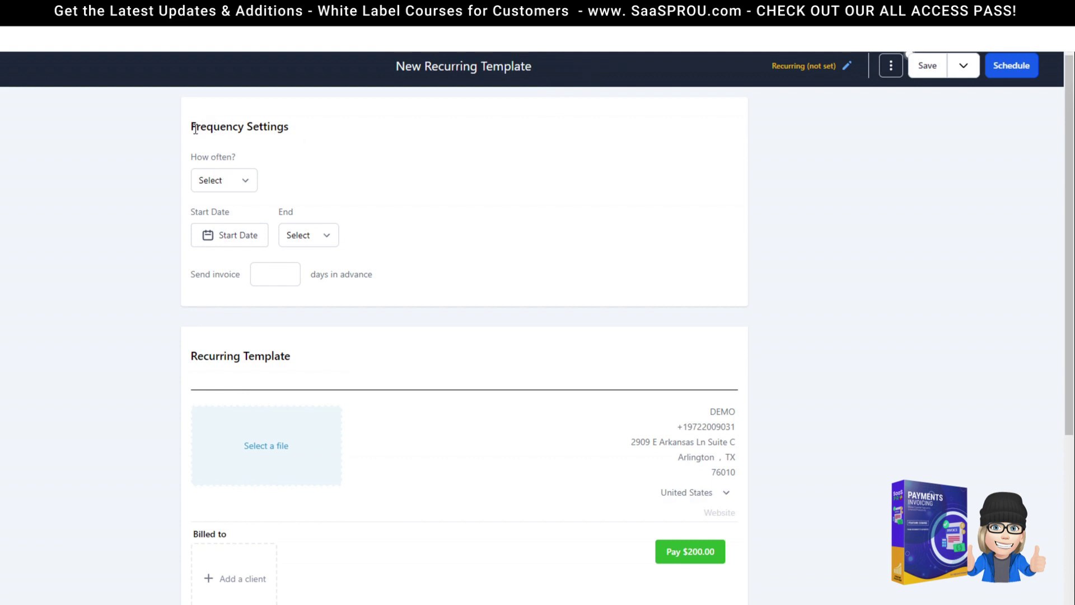
{"action": "left_click_drag", "start_coordinate": [195, 129], "coordinate": [291, 127]}
{"action": "left_click", "coordinate": [229, 184]}
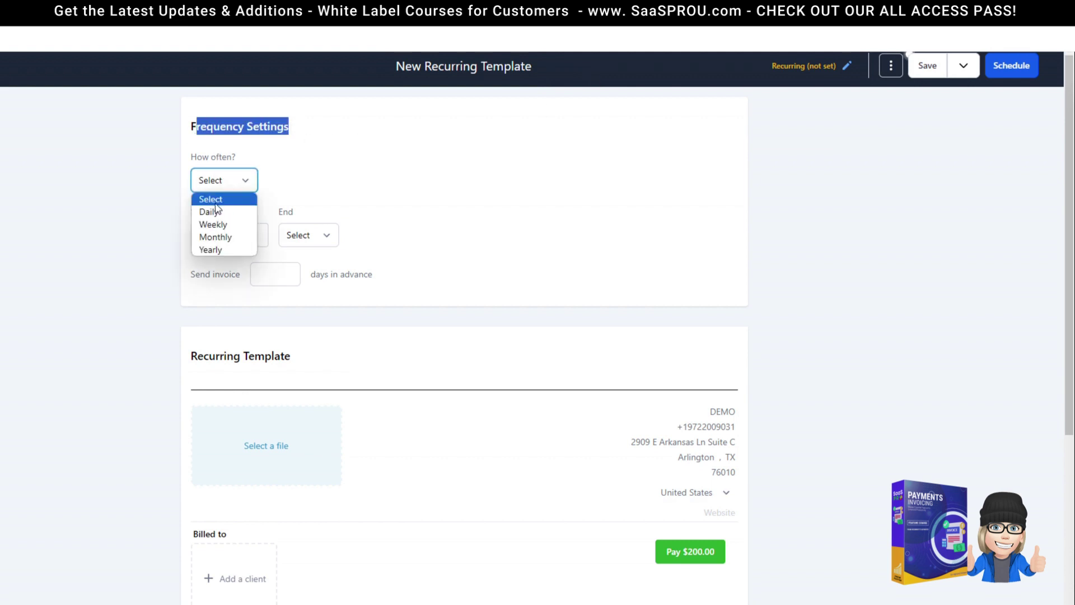
{"action": "left_click", "coordinate": [216, 237]}
{"action": "left_click", "coordinate": [334, 185]}
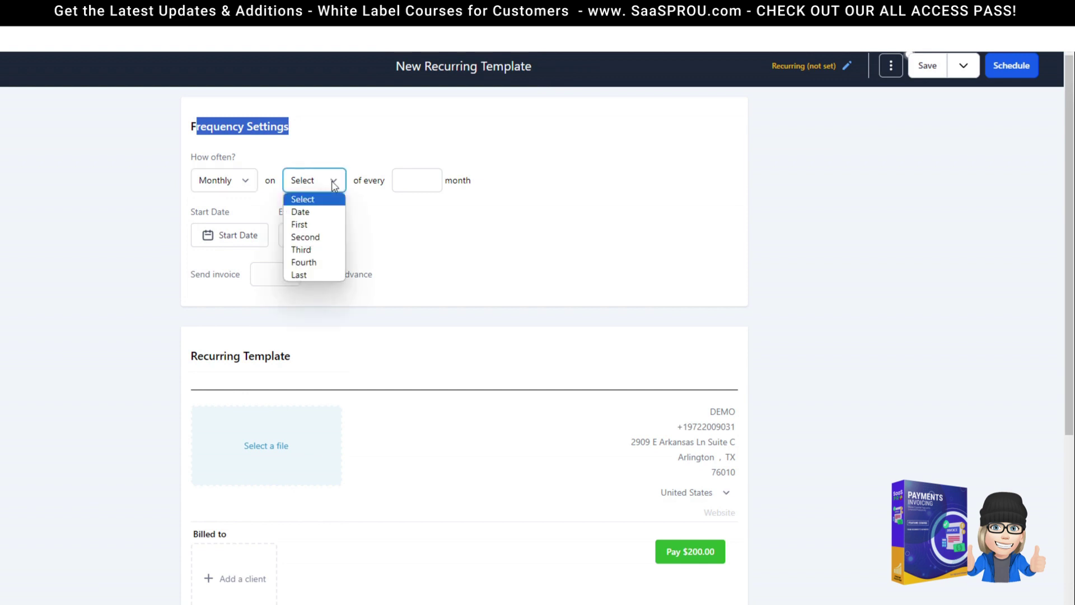
{"action": "left_click", "coordinate": [307, 201]}
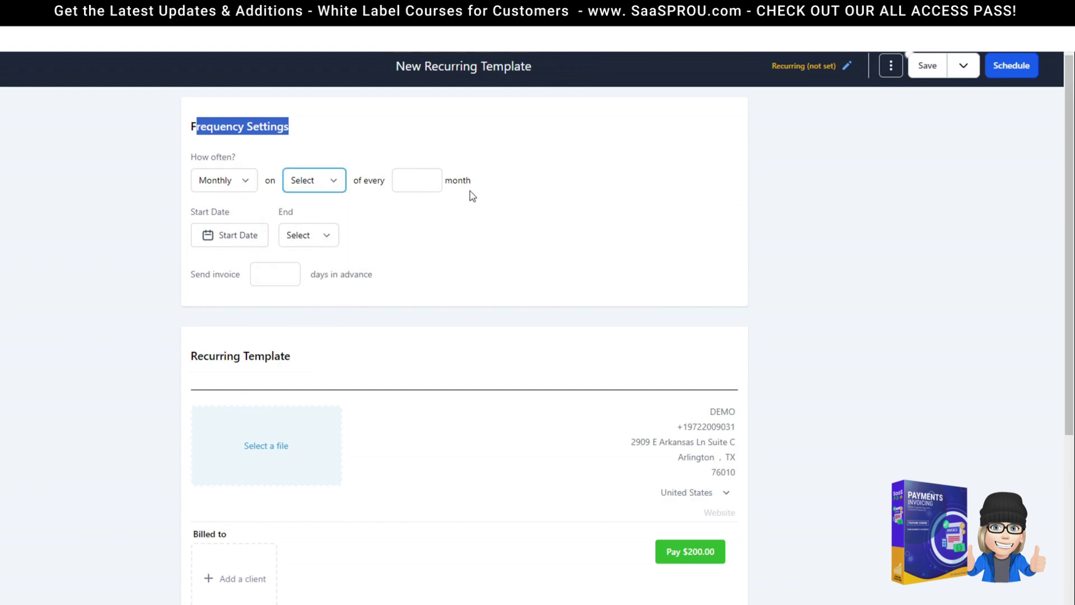
{"action": "left_click", "coordinate": [225, 237]}
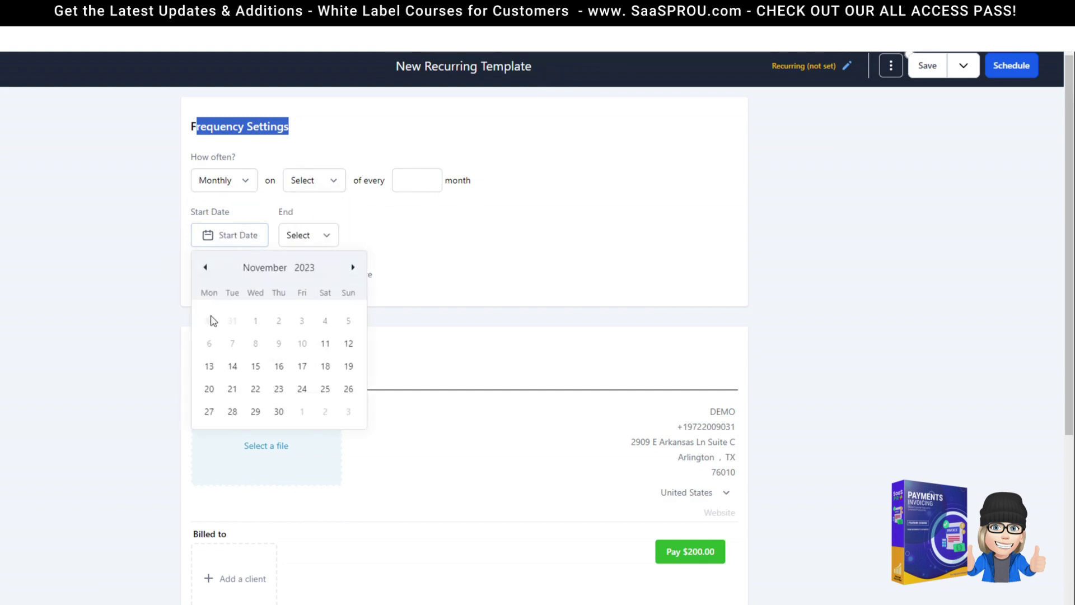
{"action": "left_click", "coordinate": [349, 343]}
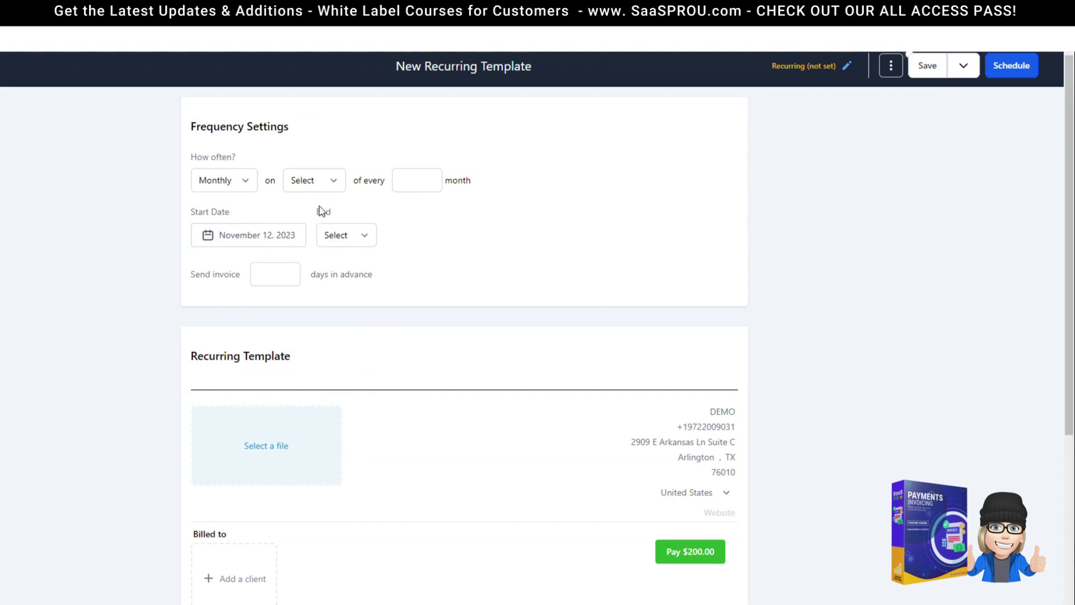
Step: Add the DEMO LOGO - BLACK logo and attempt to save the recurring template
{"action": "scroll", "coordinate": [456, 457], "scroll_direction": "down", "scroll_amount": 5}
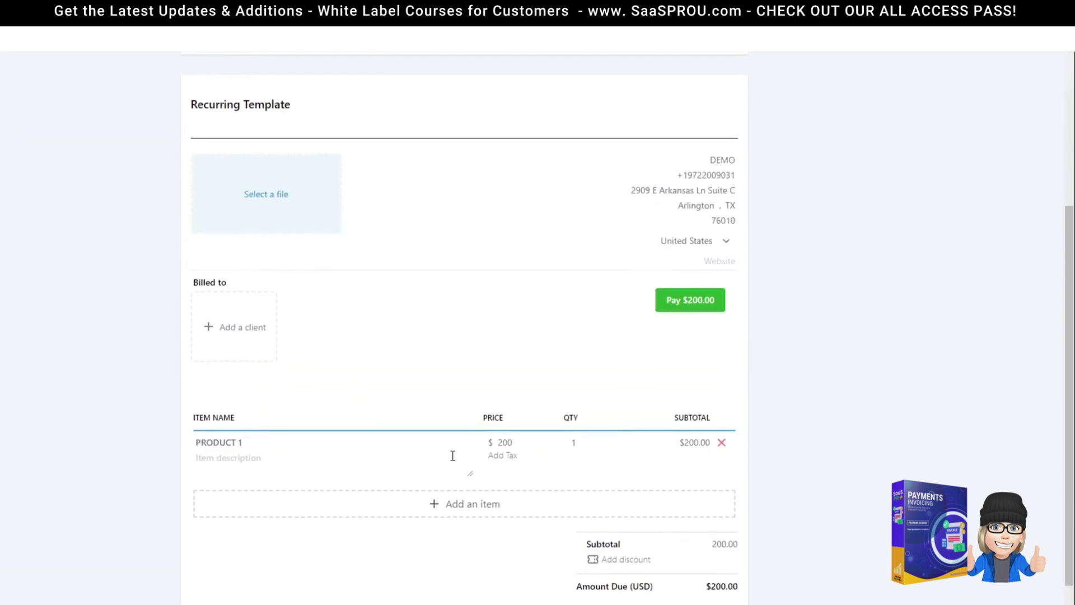
{"action": "left_click", "coordinate": [260, 198]}
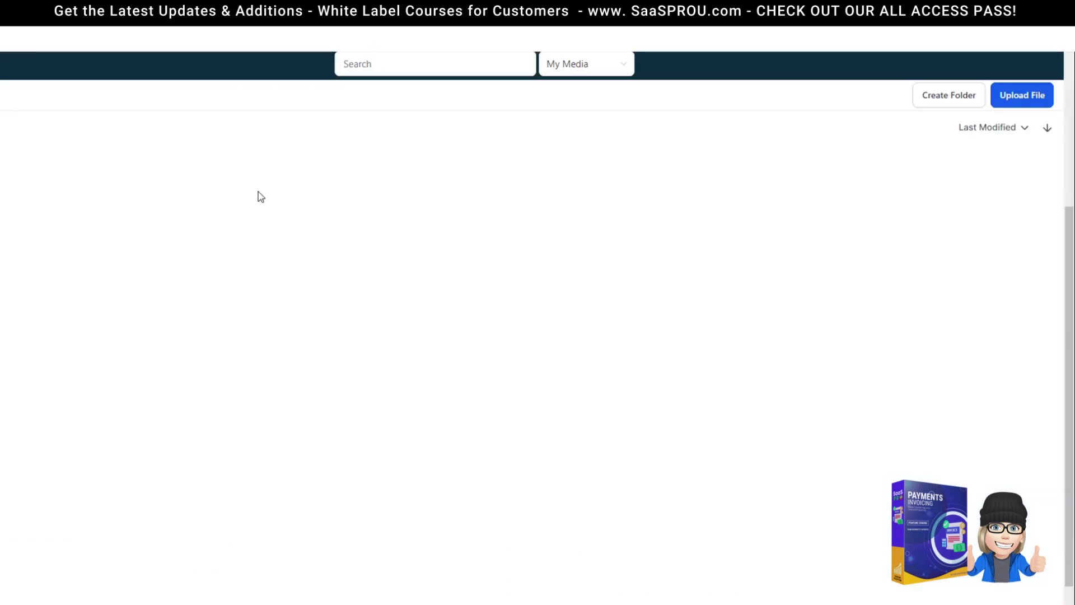
{"action": "left_click", "coordinate": [180, 383]}
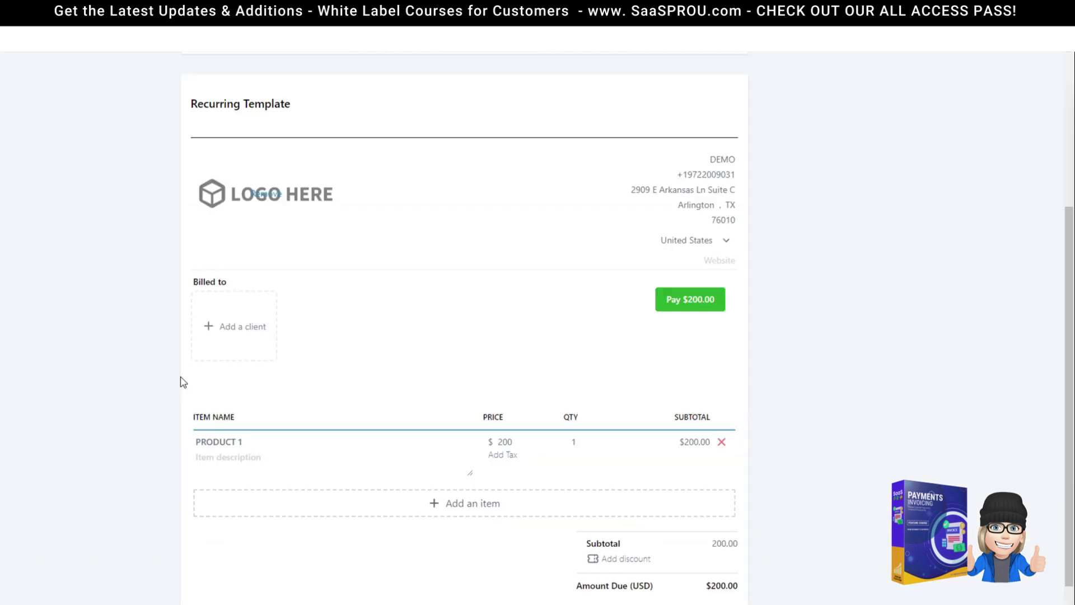
{"action": "scroll", "coordinate": [309, 369], "scroll_direction": "down", "scroll_amount": 2}
{"action": "scroll", "coordinate": [266, 244], "scroll_direction": "up", "scroll_amount": 7}
{"action": "left_click", "coordinate": [927, 66]}
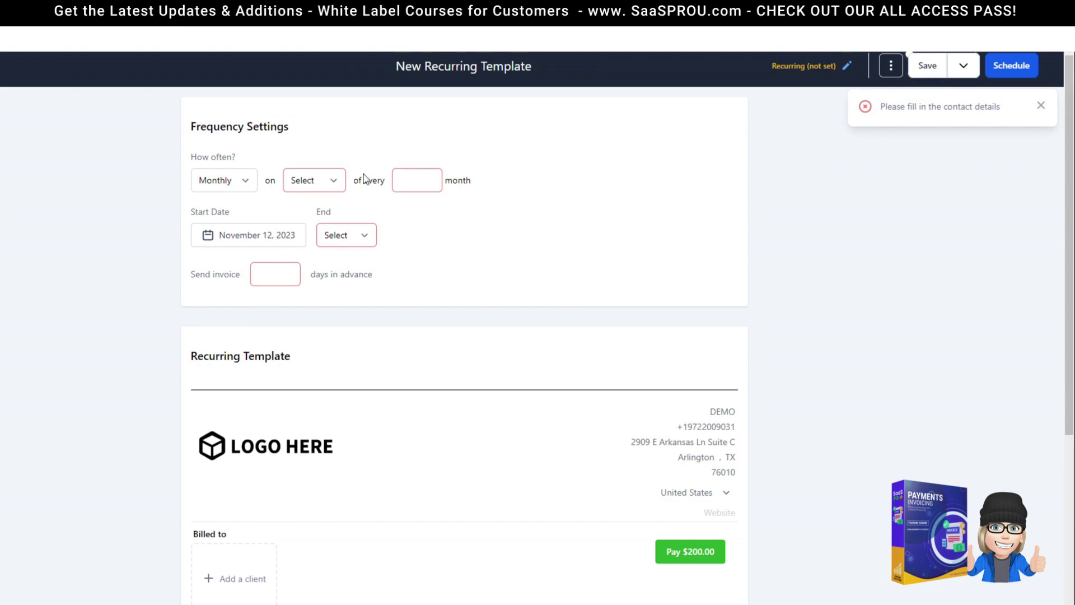
Step: Make the template recur on the 12th of every 1 month, never ending
{"action": "left_click", "coordinate": [327, 185]}
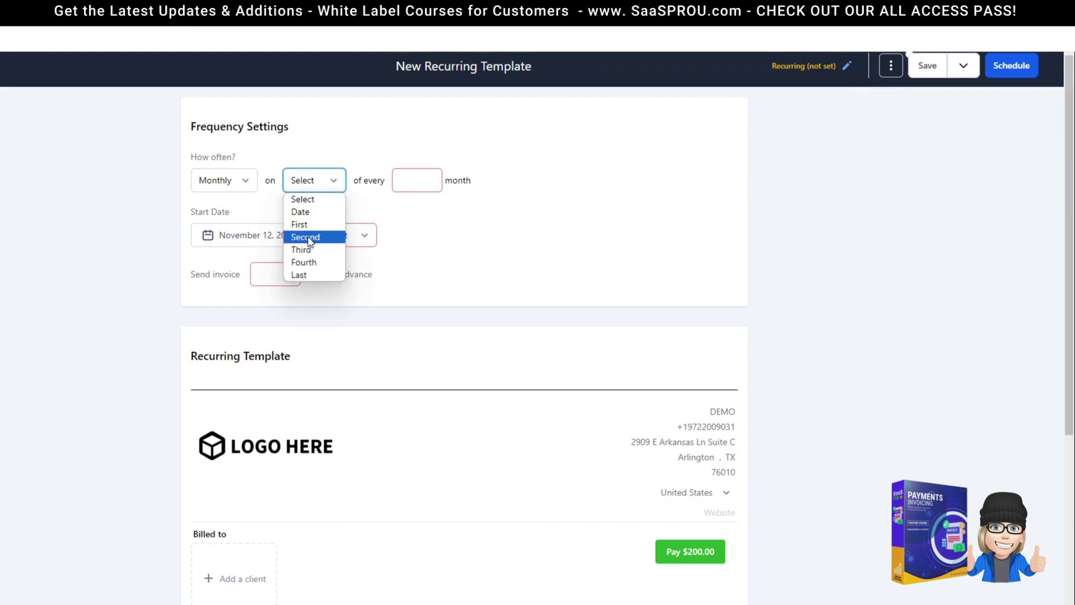
{"action": "left_click", "coordinate": [302, 212]}
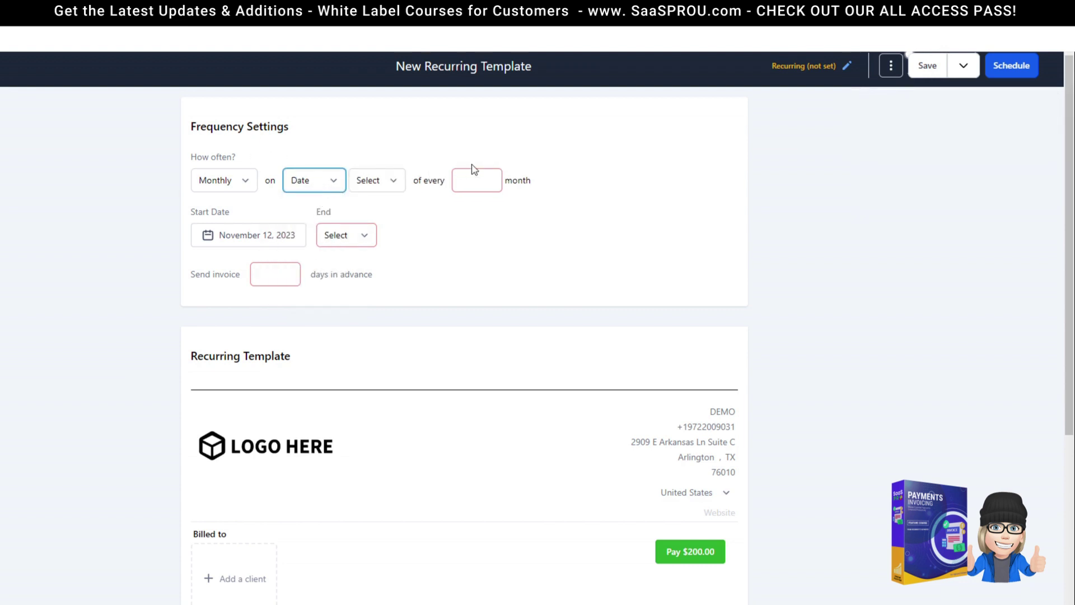
{"action": "left_click", "coordinate": [381, 181]}
{"action": "left_click", "coordinate": [369, 353]}
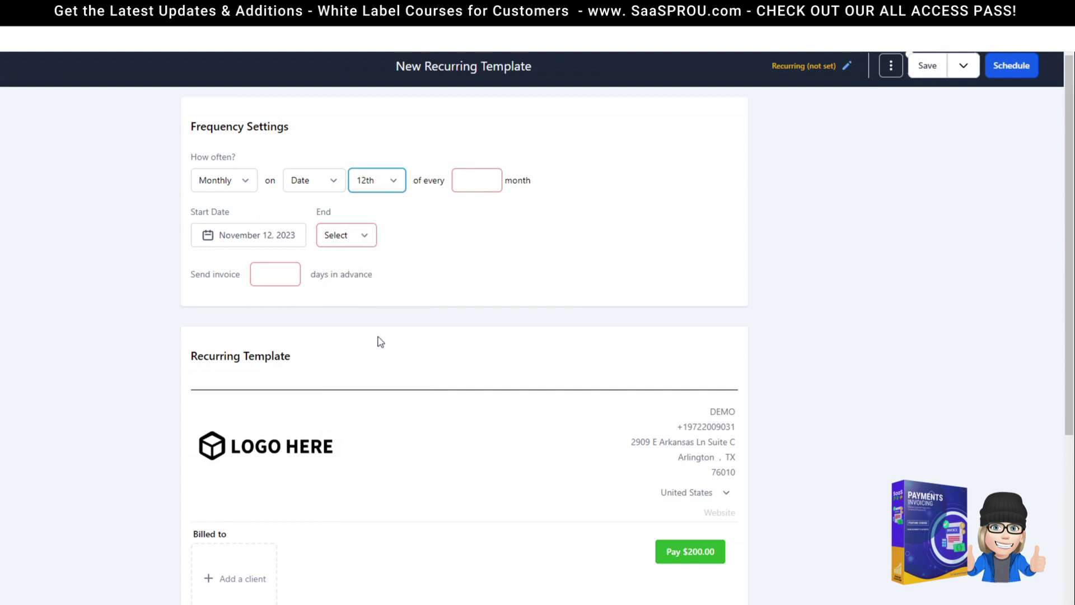
{"action": "left_click", "coordinate": [489, 177]}
{"action": "left_click", "coordinate": [343, 235]}
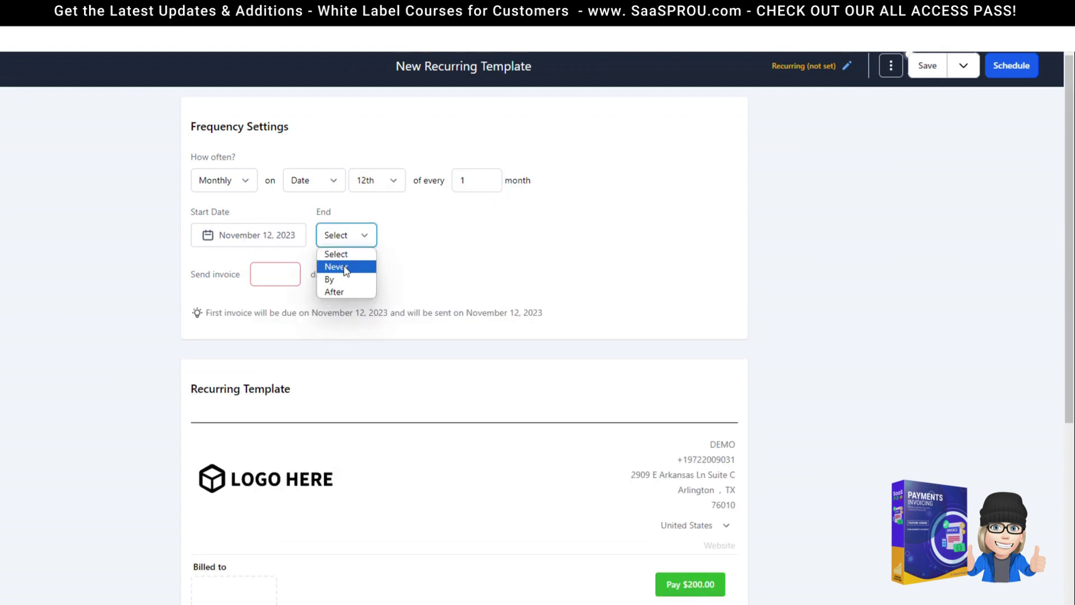
{"action": "left_click", "coordinate": [339, 264]}
Step: Send invoices 5 days in advance and try saving the template again
{"action": "left_click", "coordinate": [292, 263]}
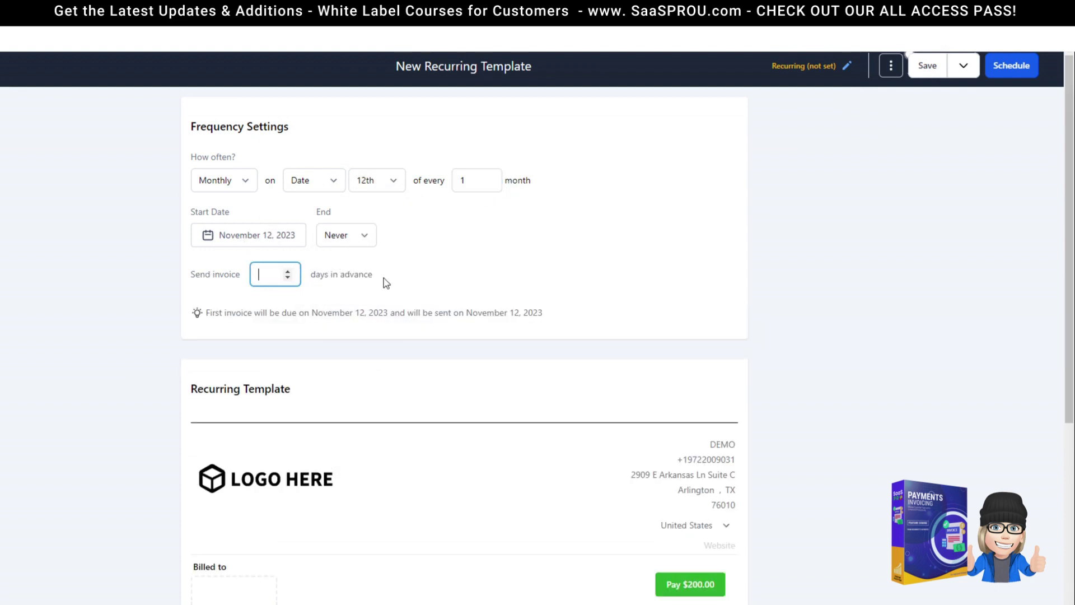
{"action": "type", "text": "5"}
{"action": "left_click", "coordinate": [450, 284]}
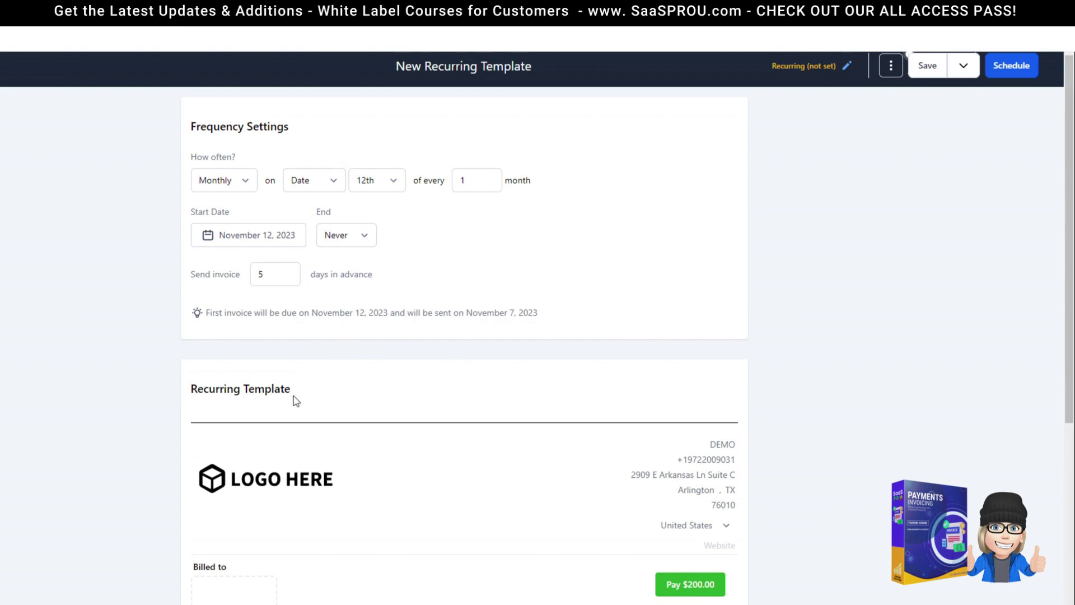
{"action": "scroll", "coordinate": [504, 529], "scroll_direction": "down", "scroll_amount": 5}
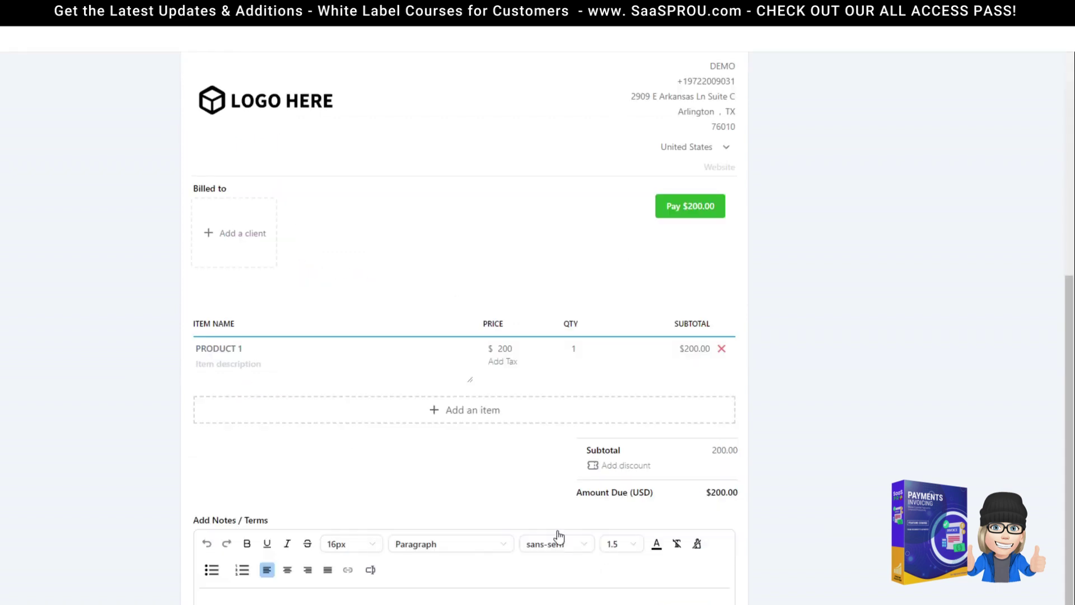
{"action": "scroll", "coordinate": [266, 300], "scroll_direction": "up", "scroll_amount": 5}
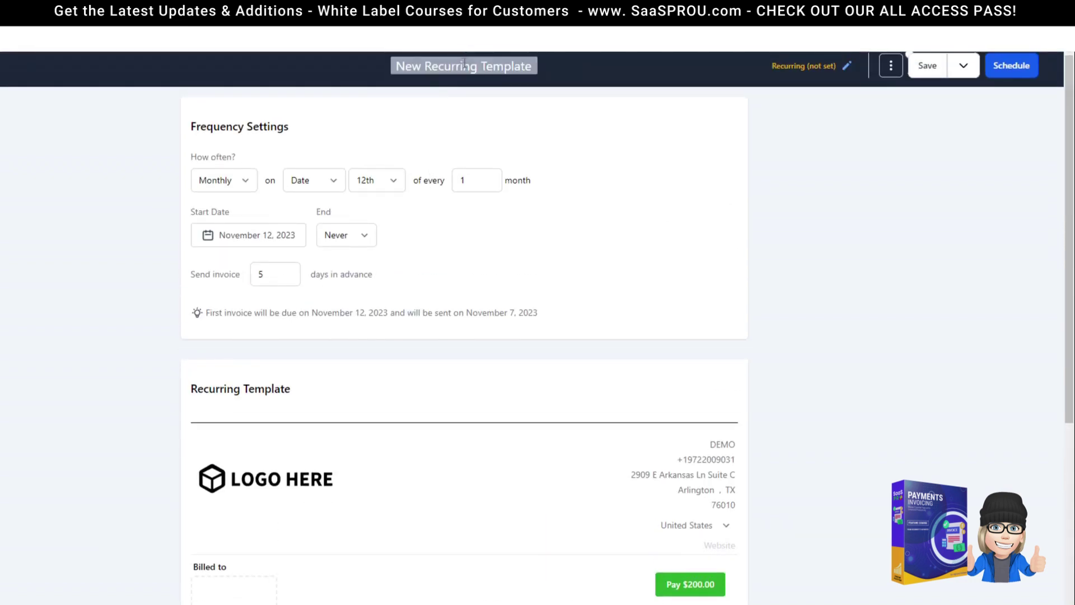
{"action": "scroll", "coordinate": [360, 479], "scroll_direction": "down", "scroll_amount": 4}
{"action": "scroll", "coordinate": [224, 276], "scroll_direction": "up", "scroll_amount": 4}
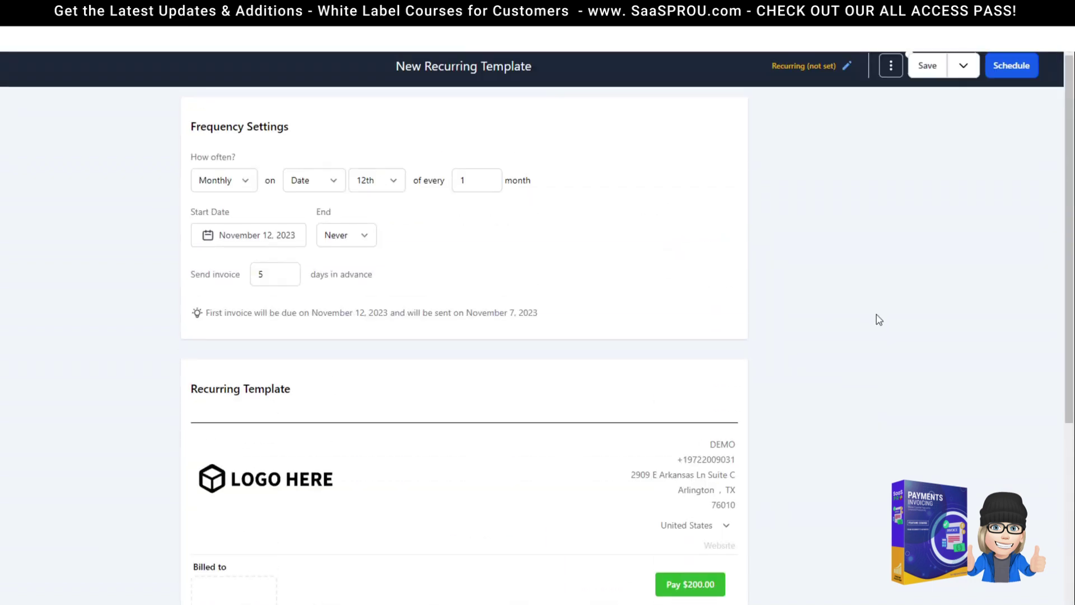
{"action": "left_click", "coordinate": [926, 66]}
Step: Clear the contact-details errors and bill the template to Affiliate One
{"action": "left_click", "coordinate": [926, 69]}
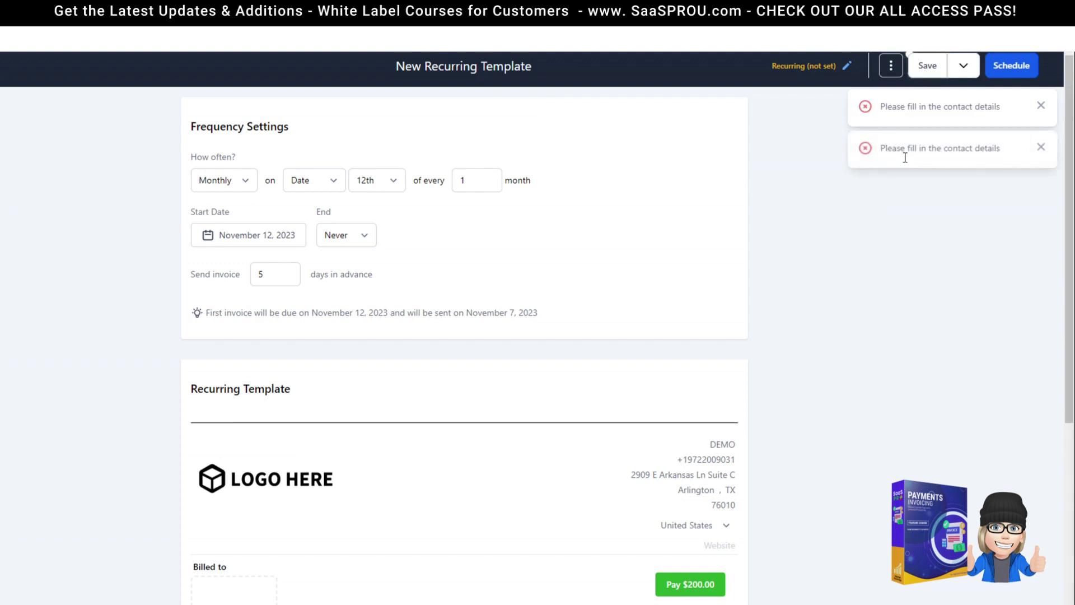
{"action": "left_click", "coordinate": [1041, 106]}
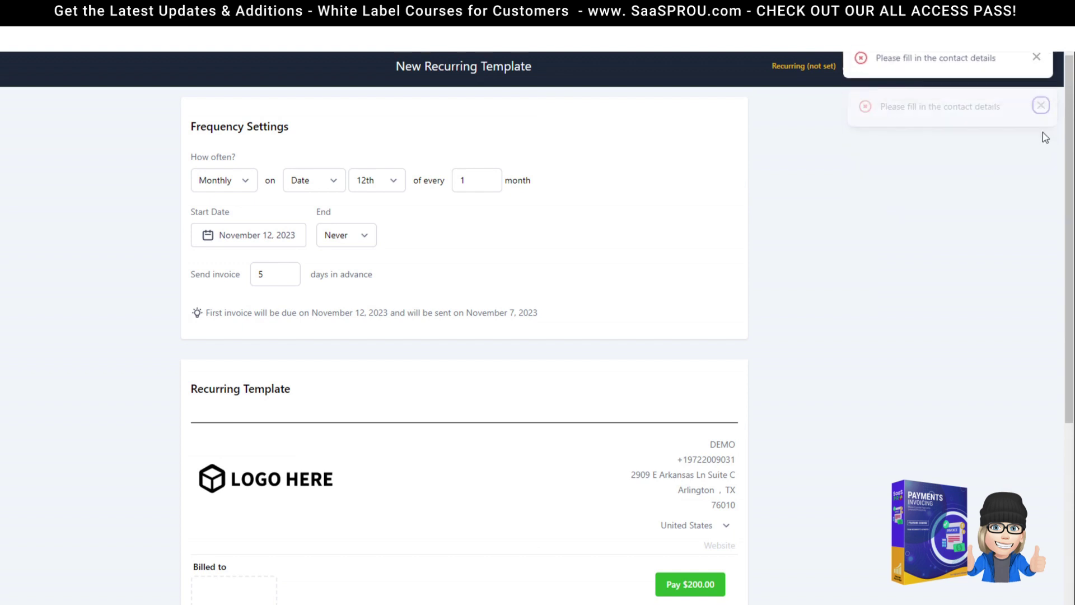
{"action": "scroll", "coordinate": [378, 480], "scroll_direction": "down", "scroll_amount": 7}
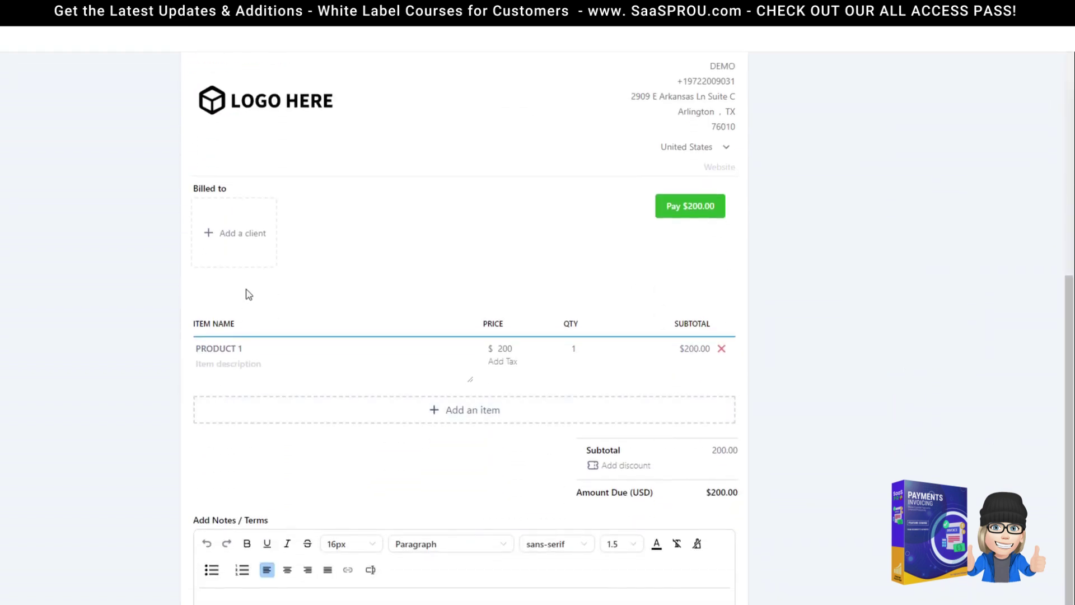
{"action": "left_click", "coordinate": [229, 234]}
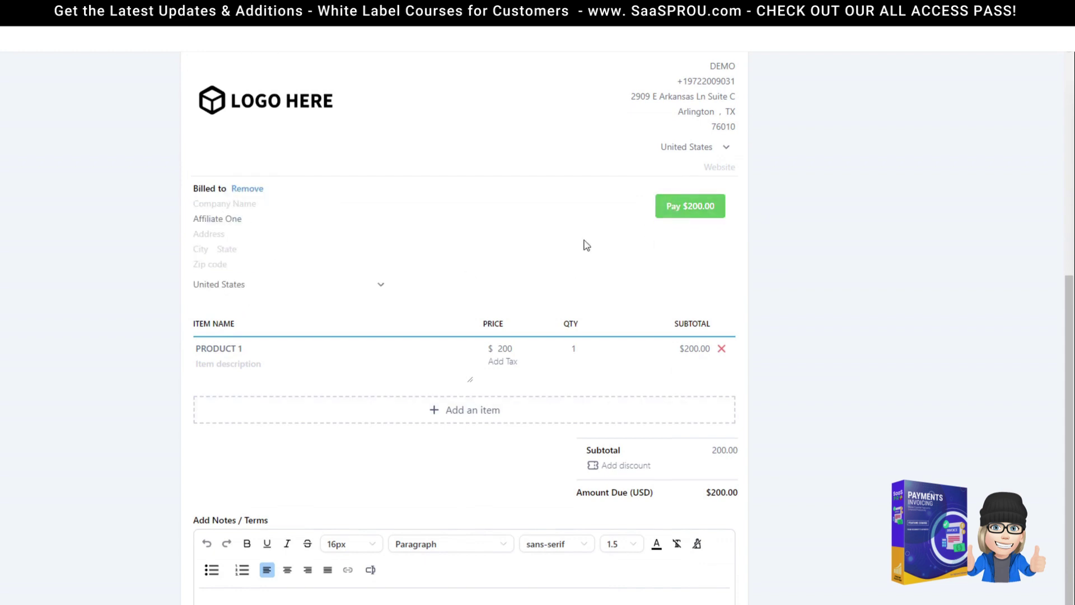
Step: Save the recurring template as a draft
{"action": "scroll", "coordinate": [255, 361], "scroll_direction": "down", "scroll_amount": 1}
{"action": "scroll", "coordinate": [255, 362], "scroll_direction": "down", "scroll_amount": 1}
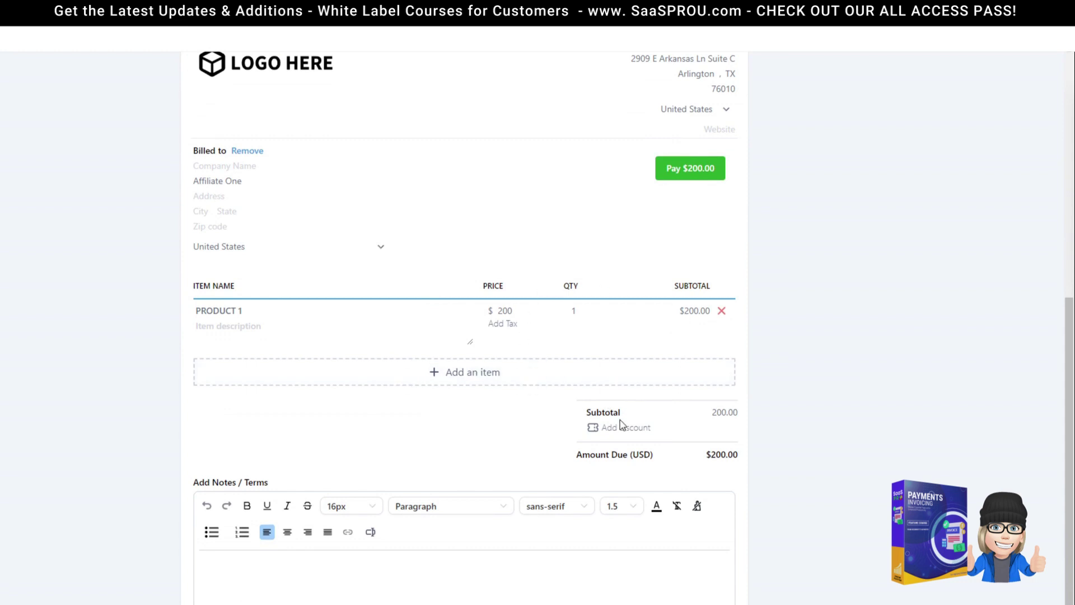
{"action": "scroll", "coordinate": [727, 326], "scroll_direction": "up", "scroll_amount": 7}
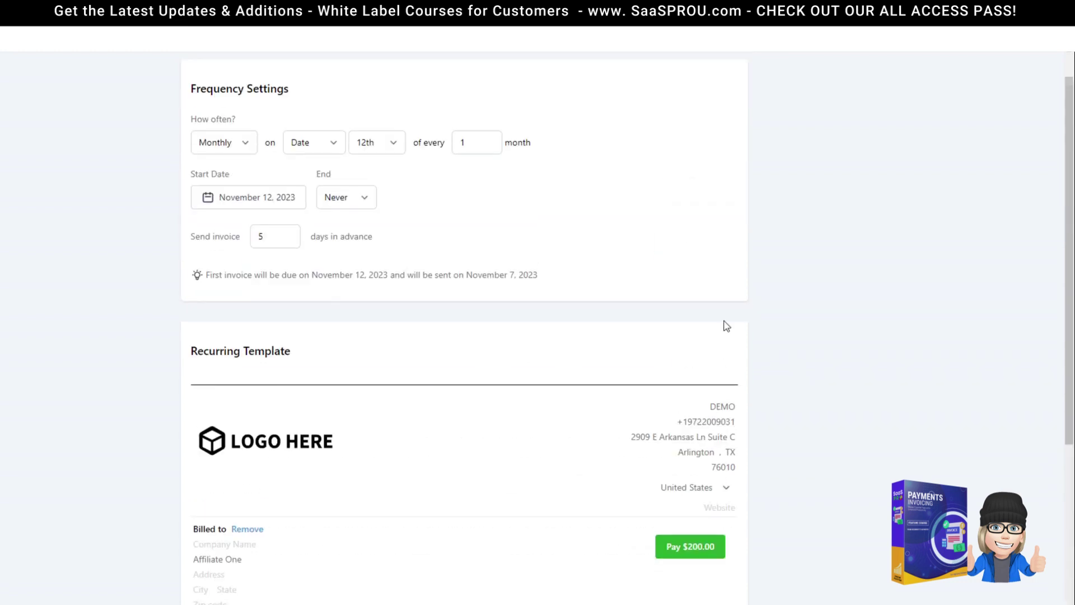
{"action": "scroll", "coordinate": [946, 171], "scroll_direction": "up", "scroll_amount": 1}
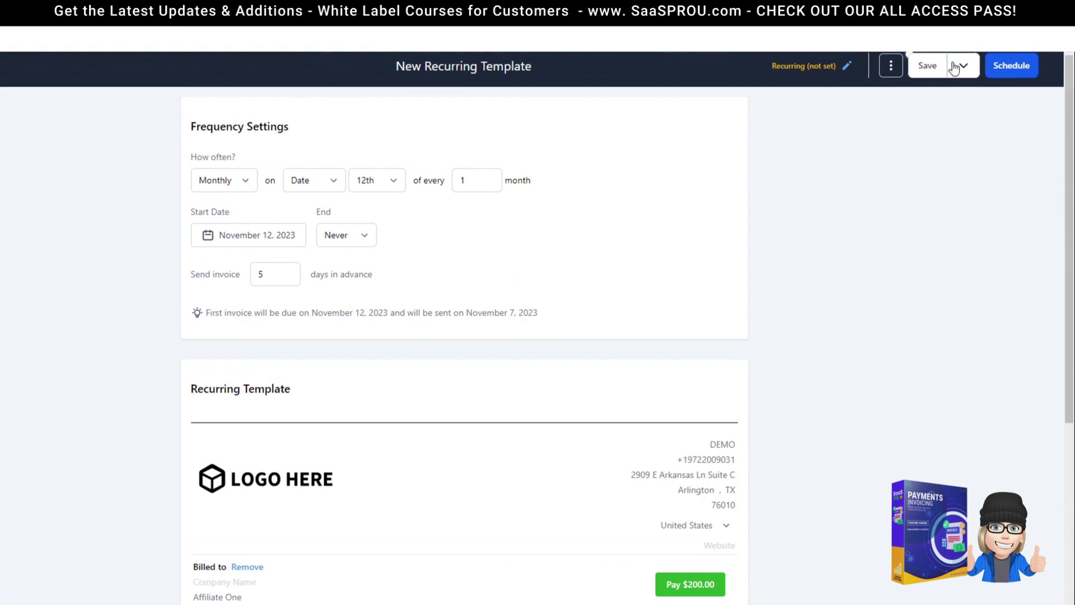
{"action": "left_click", "coordinate": [924, 66]}
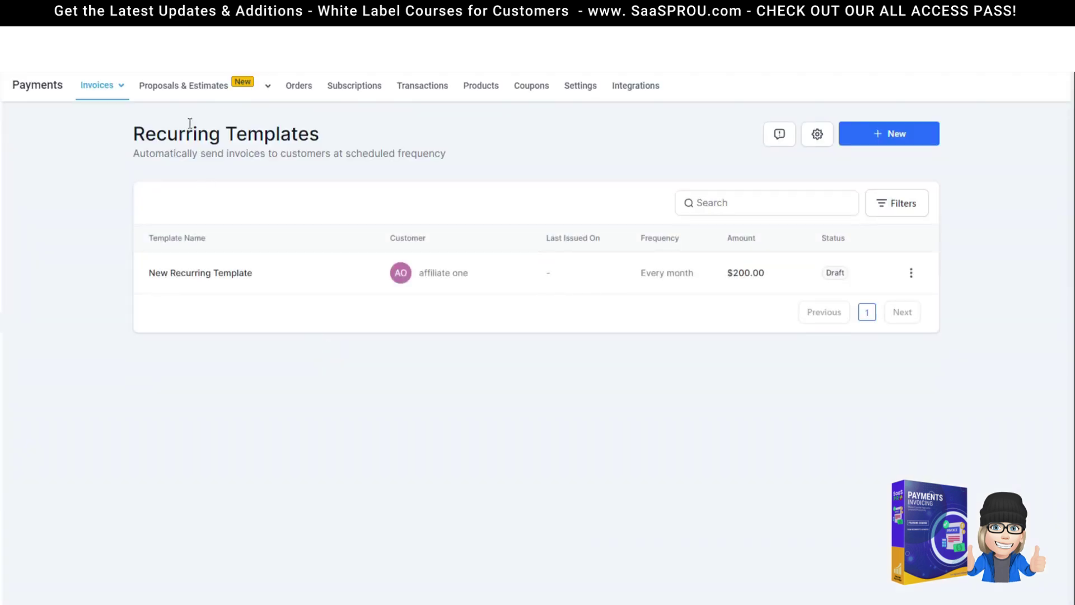
{"action": "mouse_move", "coordinate": [80, 130]}
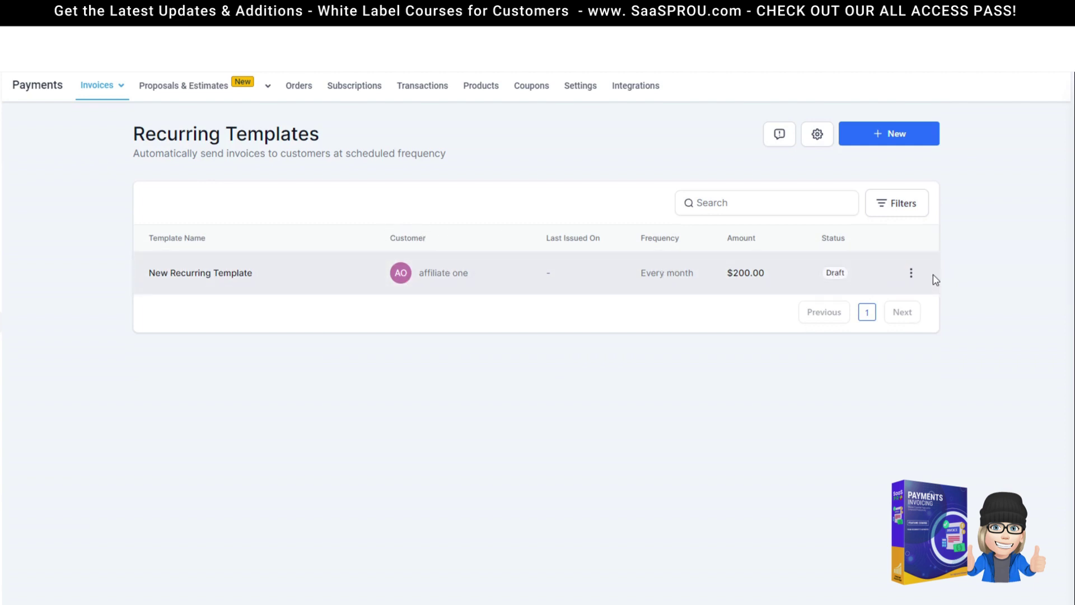
{"action": "left_click", "coordinate": [912, 273]}
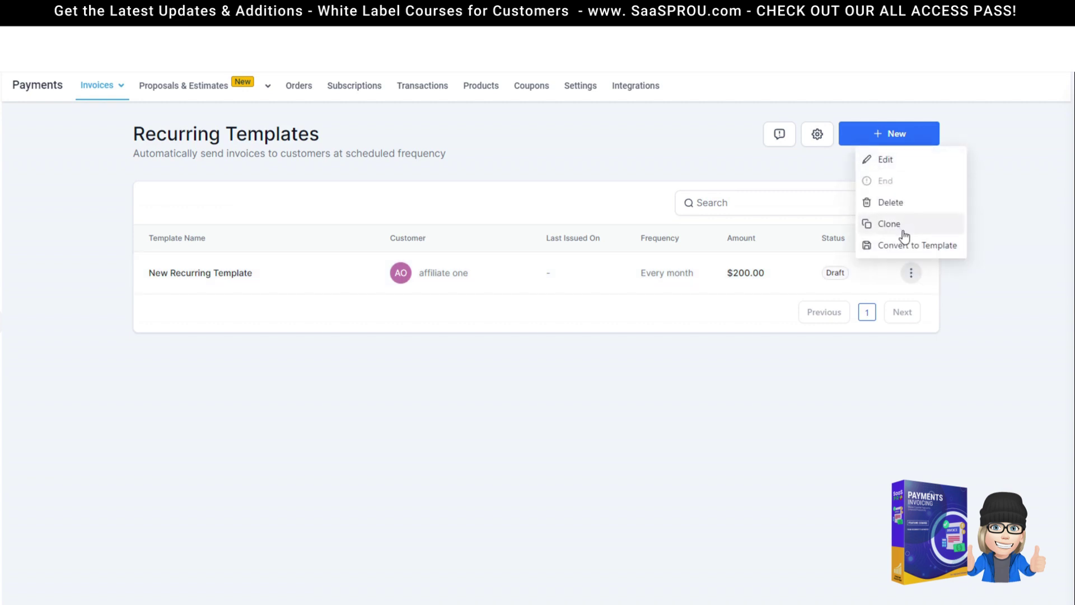
{"action": "left_click", "coordinate": [786, 435]}
{"action": "left_click", "coordinate": [911, 272]}
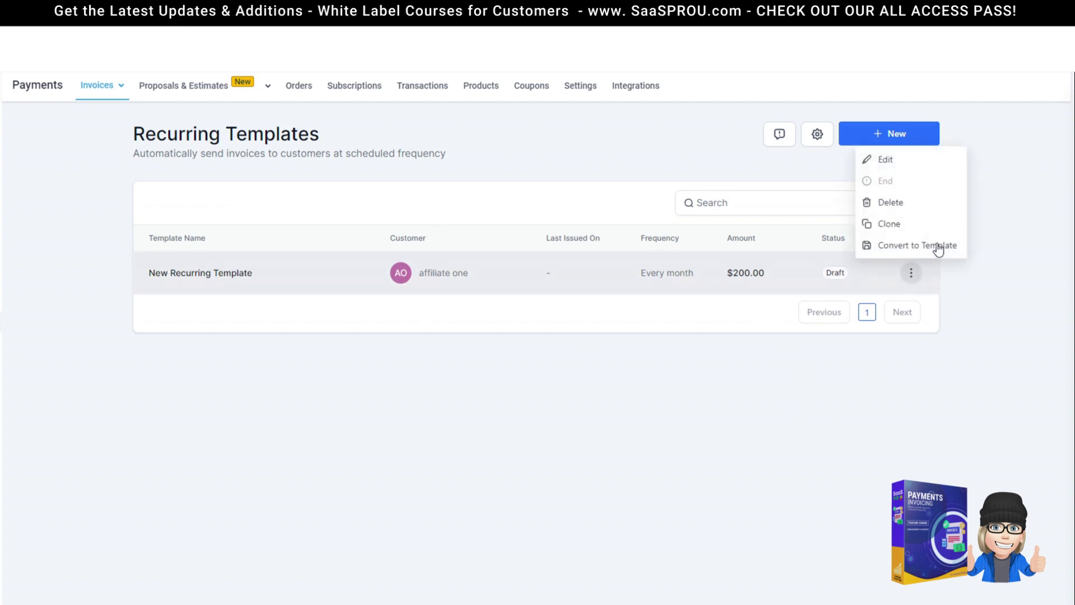
{"action": "left_click", "coordinate": [905, 225]}
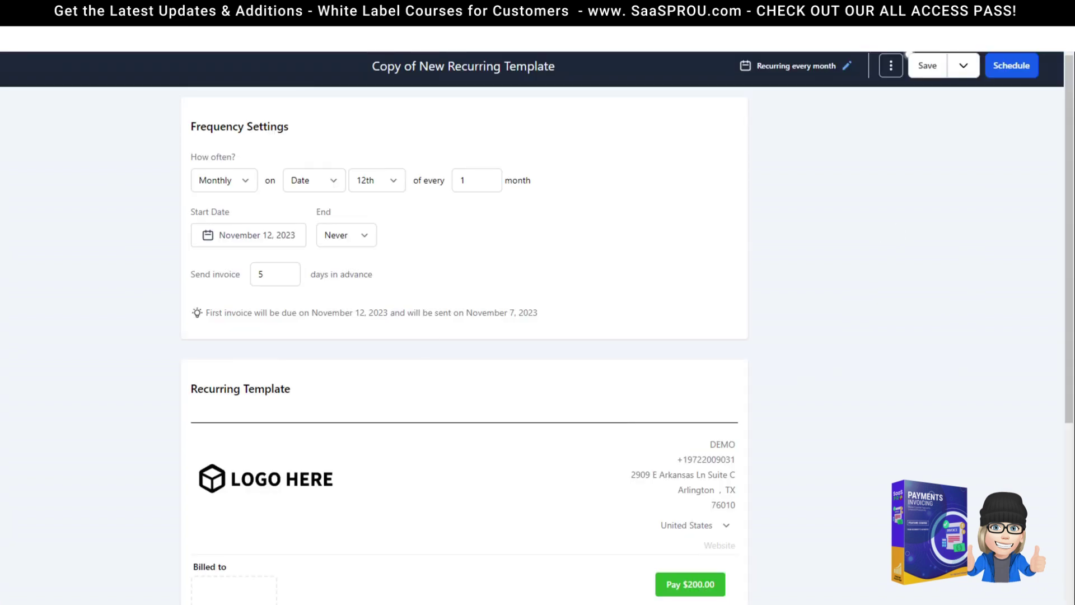
{"action": "key", "text": "alt+Left"}
{"action": "left_click", "coordinate": [528, 103]}
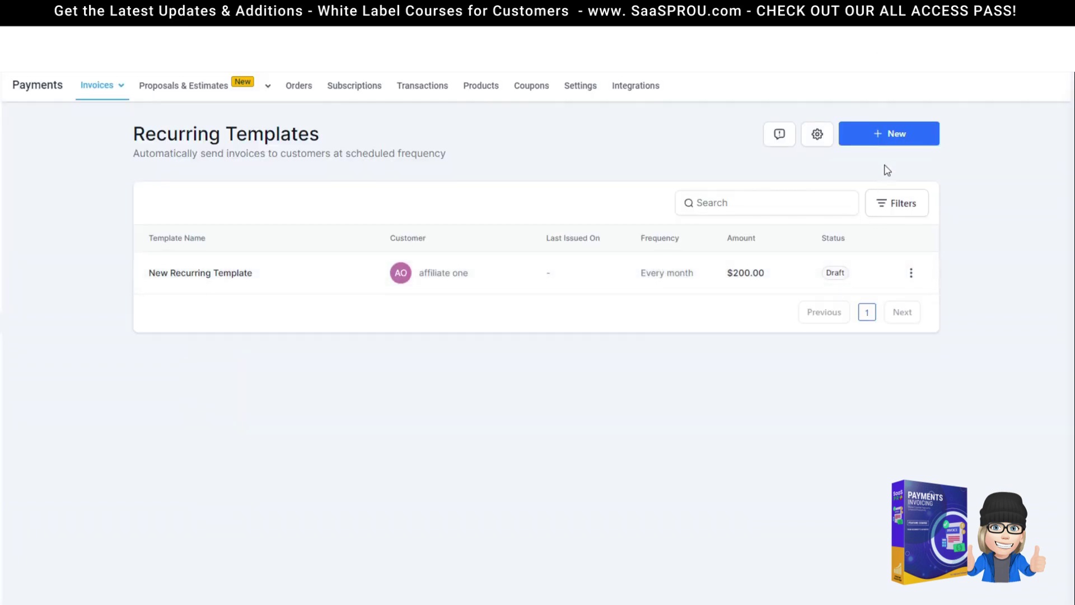
{"action": "left_click", "coordinate": [98, 86]}
{"action": "mouse_move", "coordinate": [98, 87]}
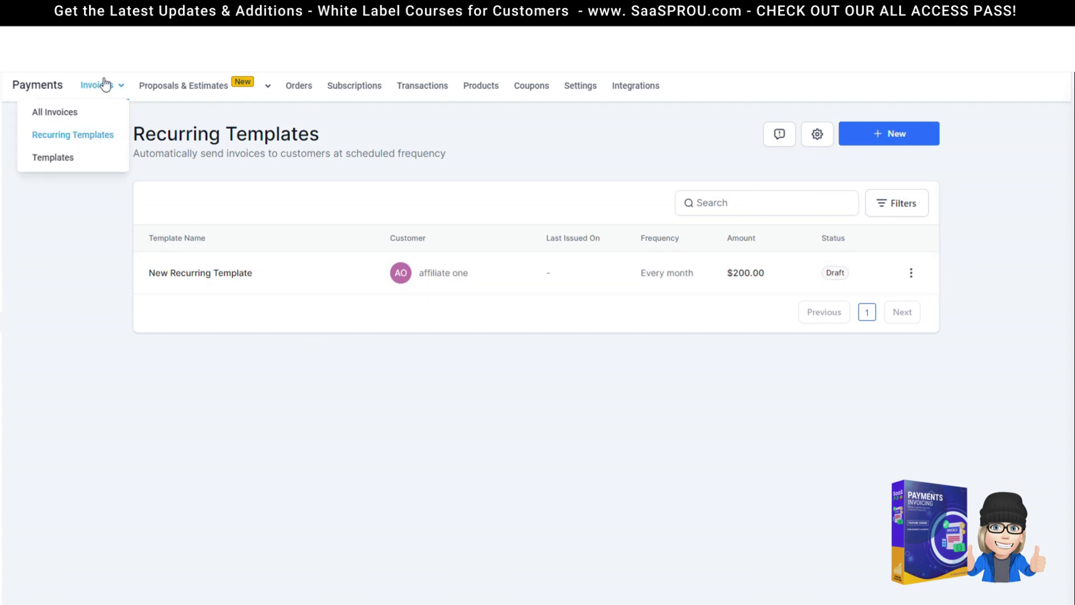
Step: Browse the Recurring Templates and Templates pages, then return to All Invoices showing the $200 draft
{"action": "left_click", "coordinate": [59, 159]}
{"action": "left_click", "coordinate": [79, 112]}
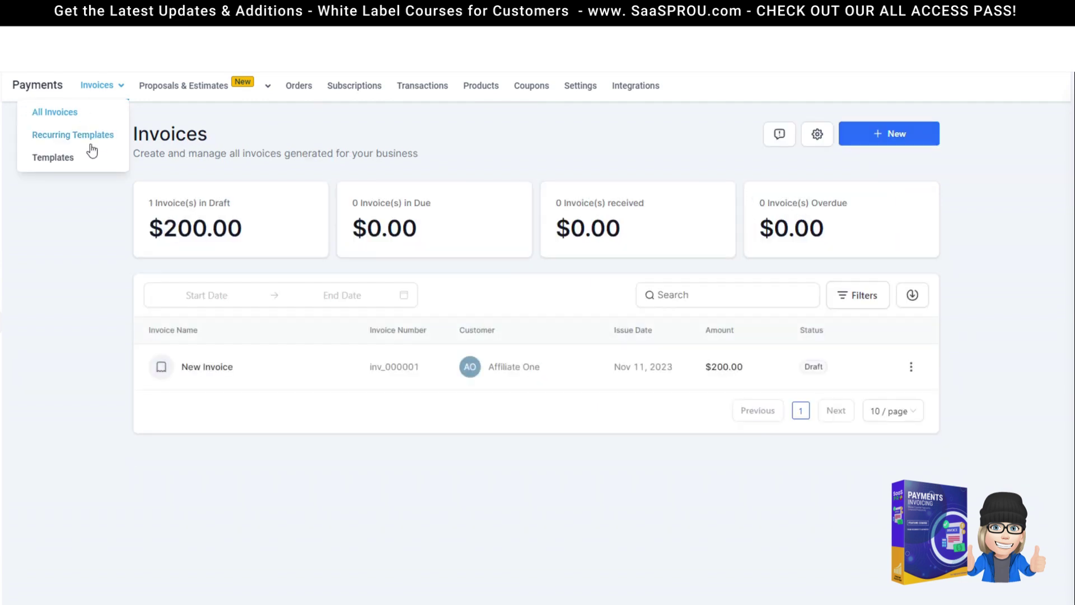
{"action": "left_click", "coordinate": [69, 137]}
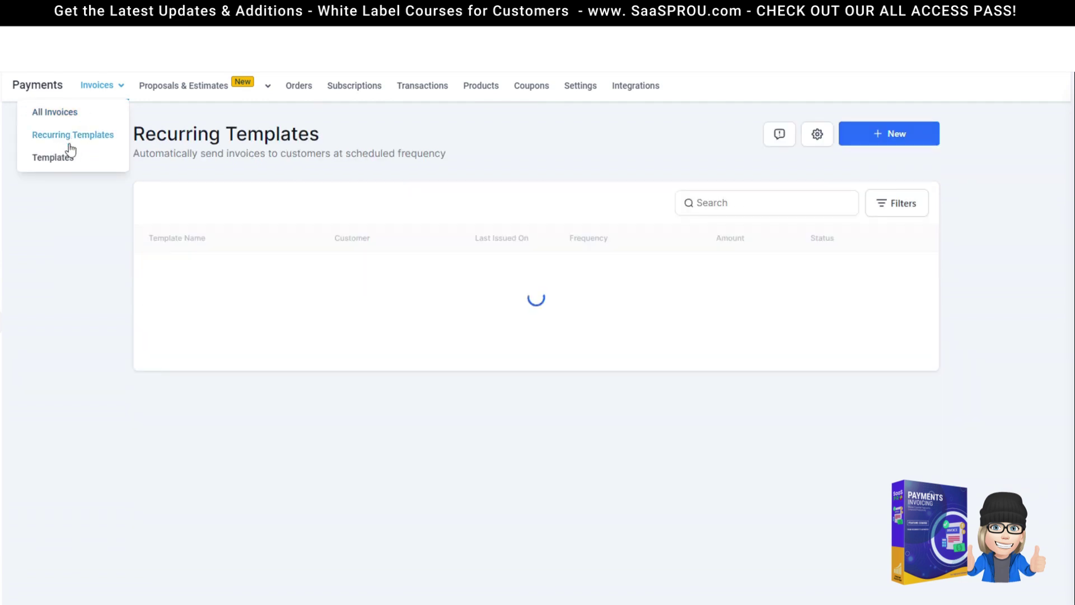
{"action": "left_click", "coordinate": [67, 162]}
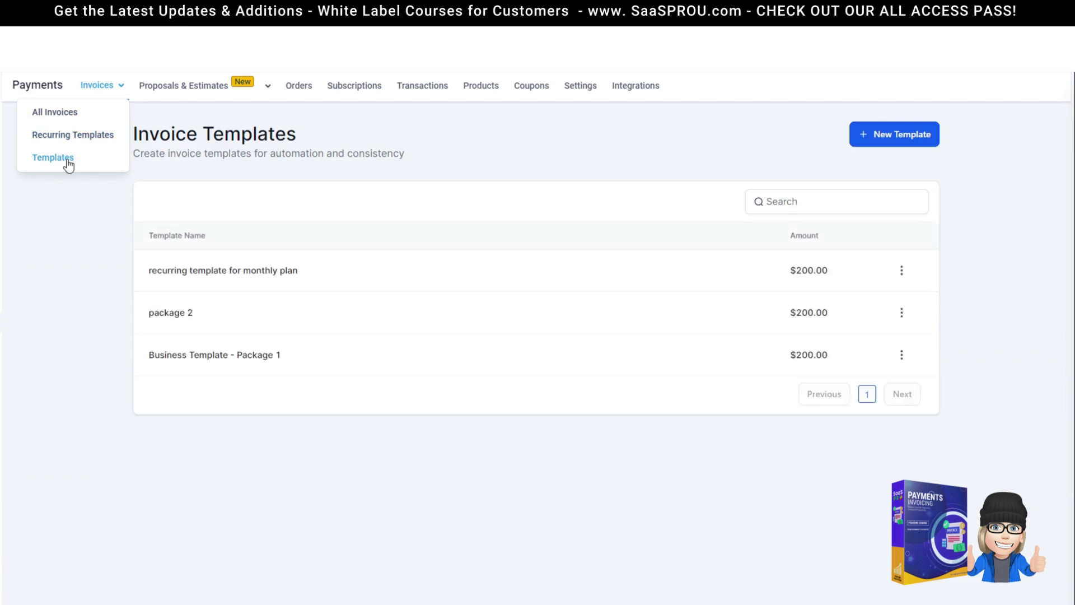
{"action": "left_click", "coordinate": [82, 137]}
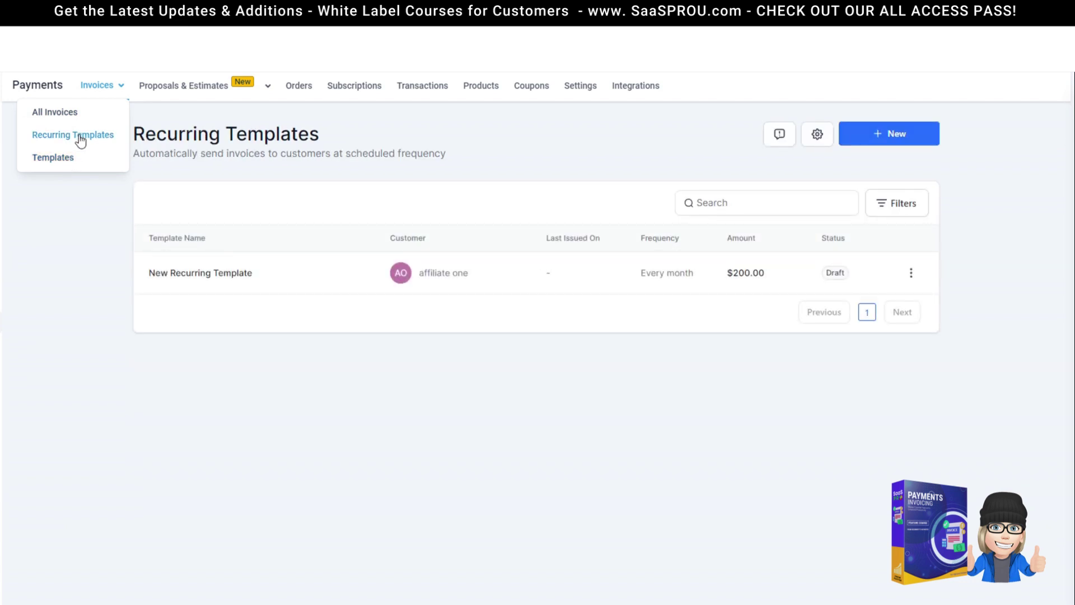
{"action": "left_click", "coordinate": [56, 160]}
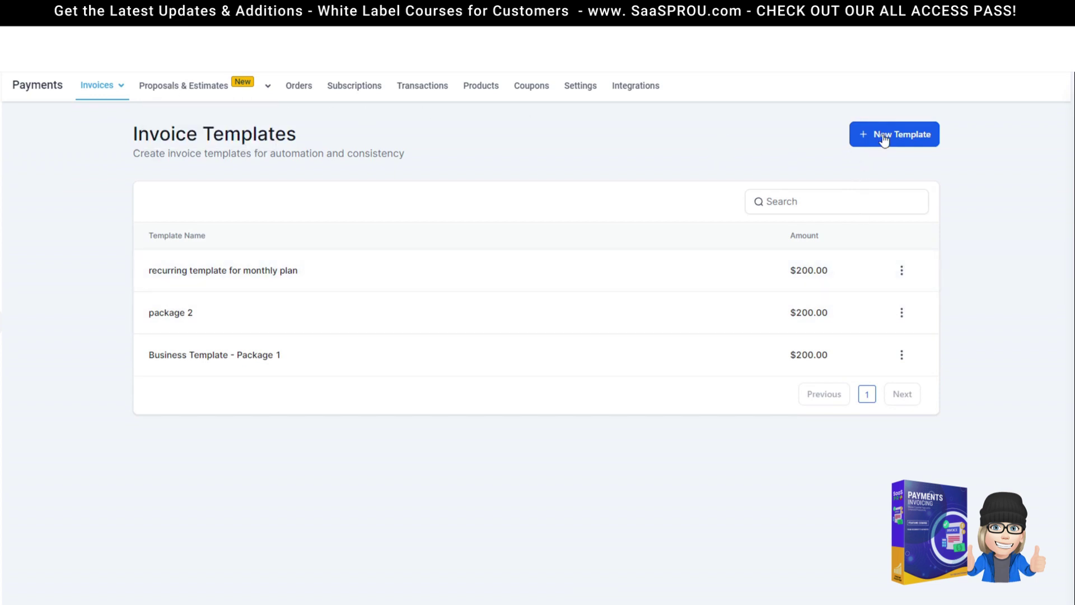
{"action": "mouse_move", "coordinate": [98, 87]}
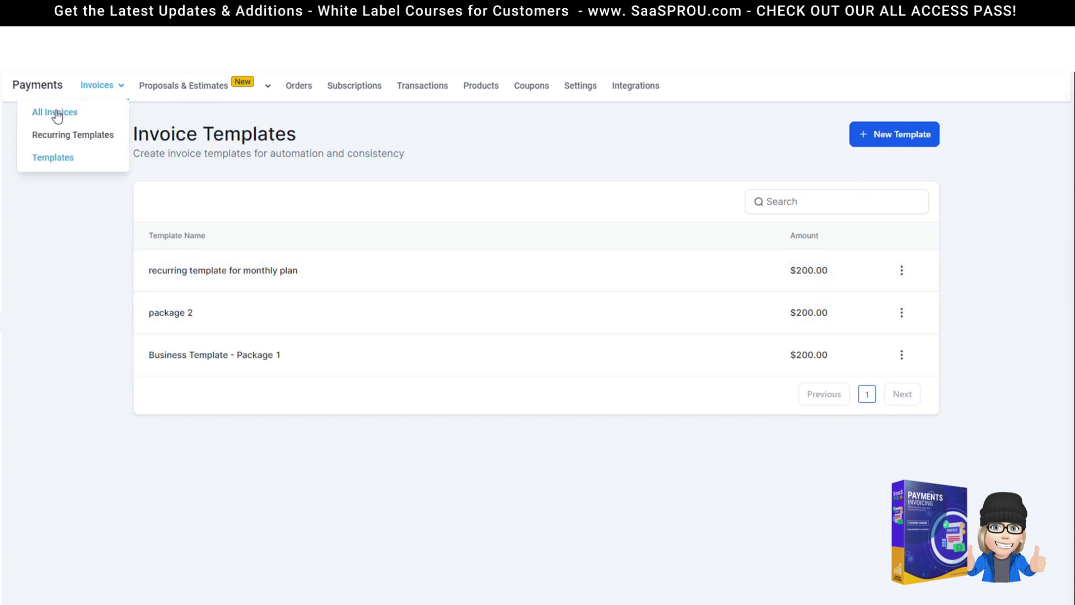
{"action": "left_click", "coordinate": [56, 114]}
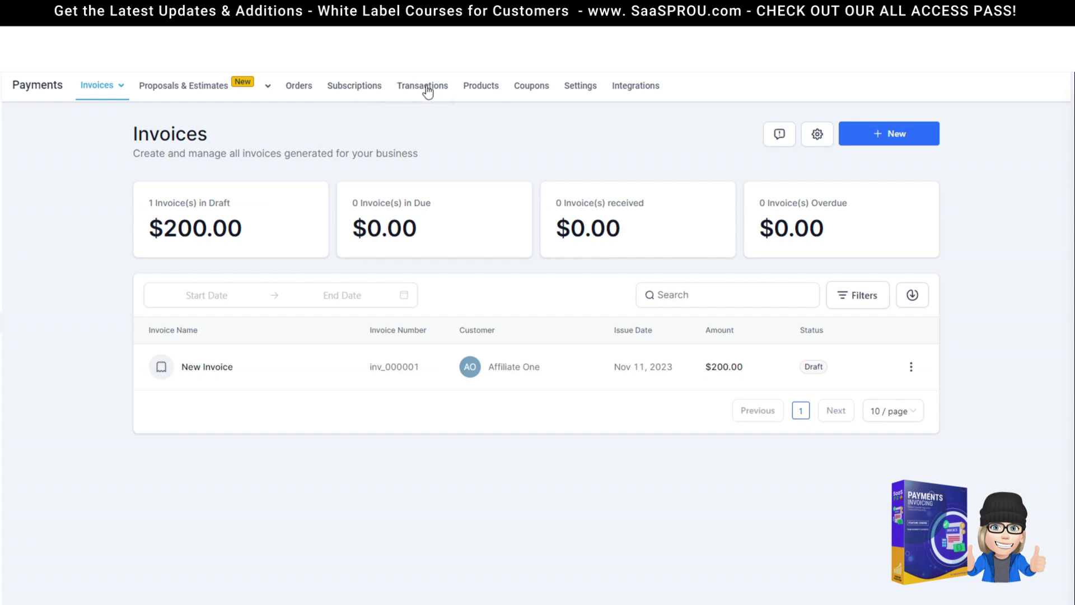
Step: Check the draft invoice's action menu, then start new one-time invoice inv_000002
{"action": "left_click", "coordinate": [911, 368]}
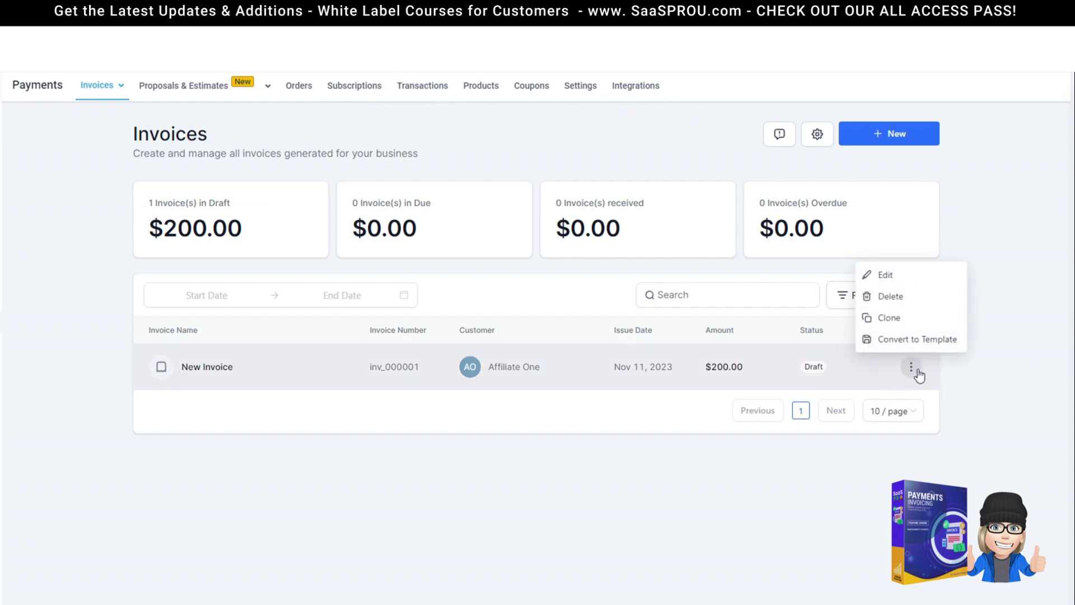
{"action": "left_click", "coordinate": [239, 460]}
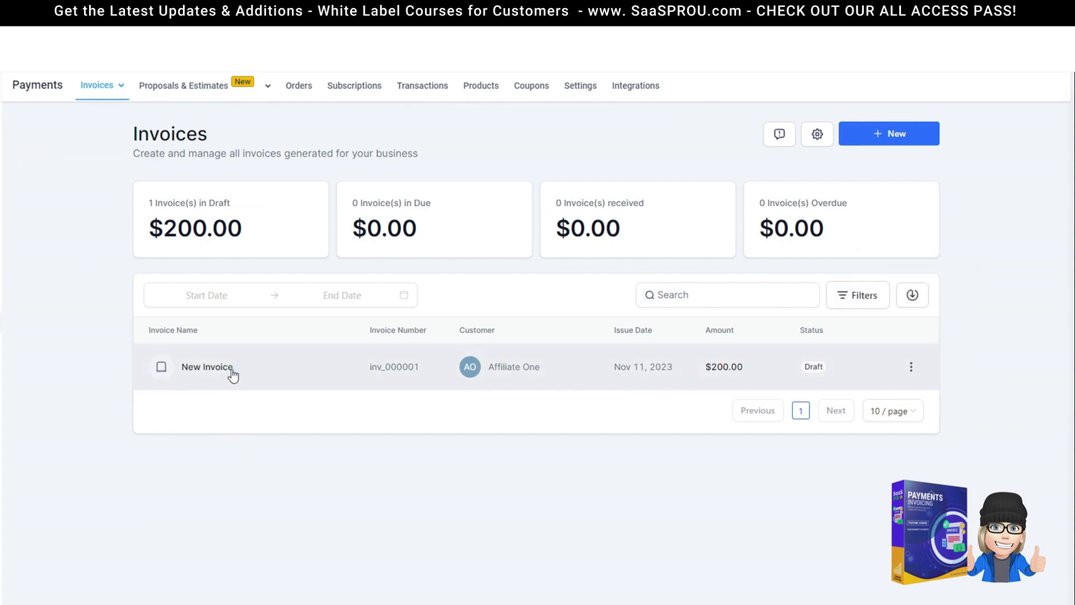
{"action": "left_click", "coordinate": [911, 367]}
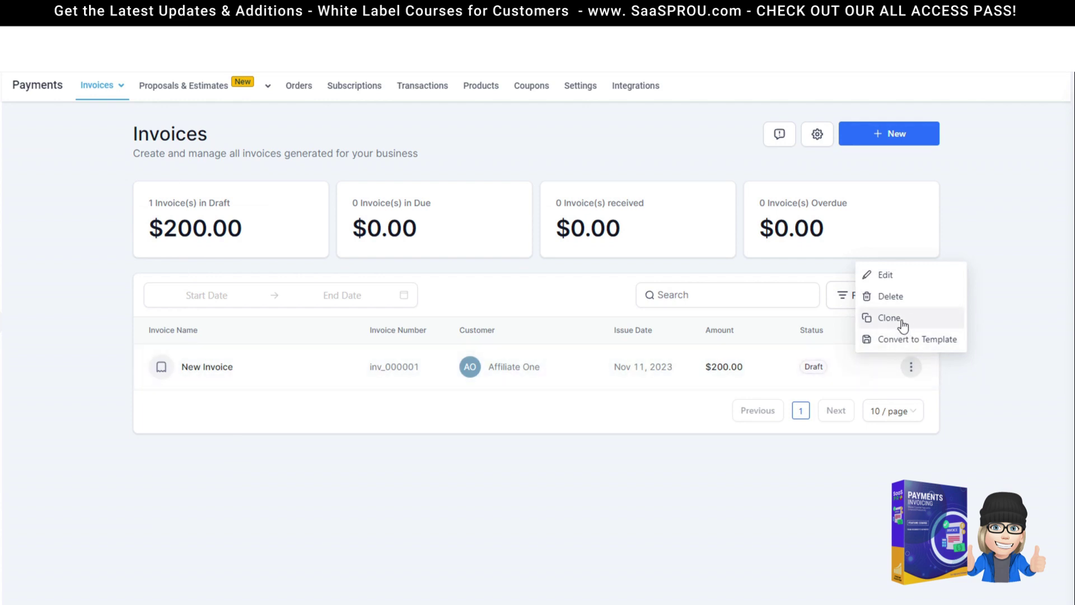
{"action": "left_click", "coordinate": [612, 499]}
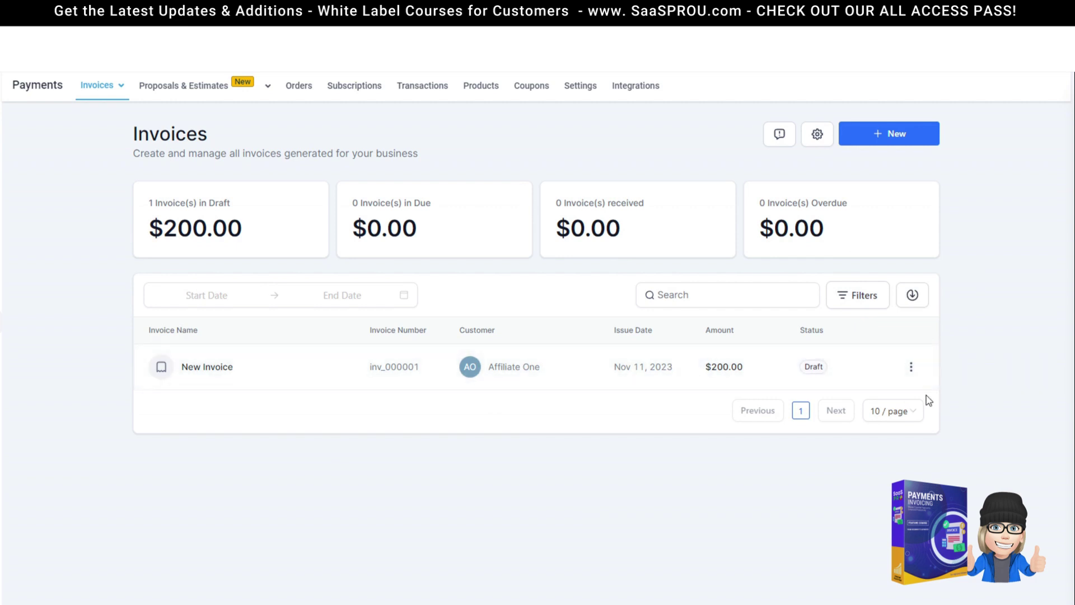
{"action": "left_click", "coordinate": [911, 369]}
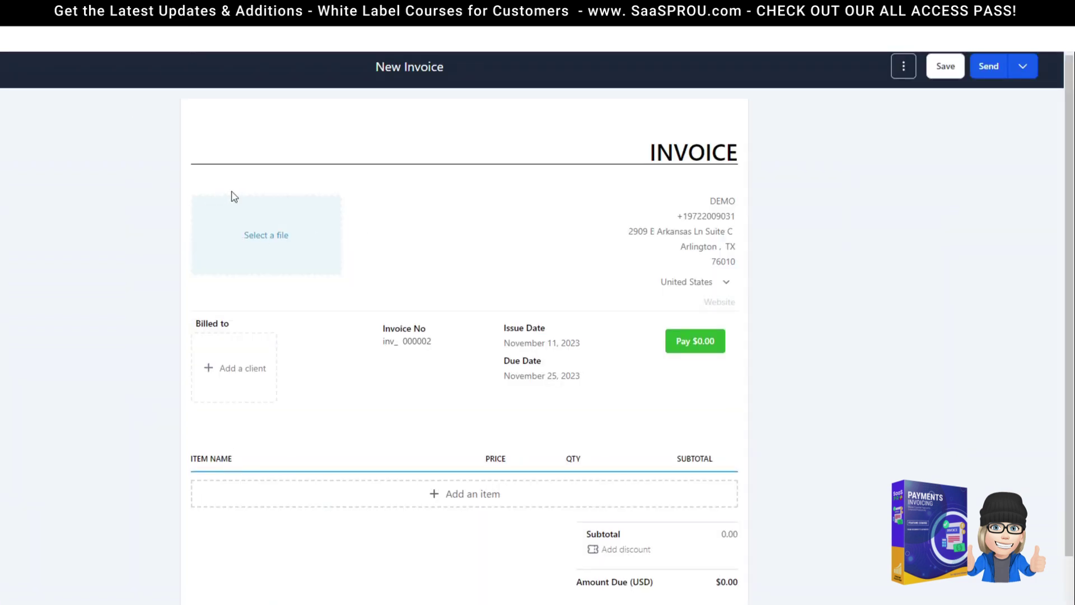
Step: Give the invoice the LOGO HERE logo and bill it to Affiliate One
{"action": "left_click", "coordinate": [268, 238]}
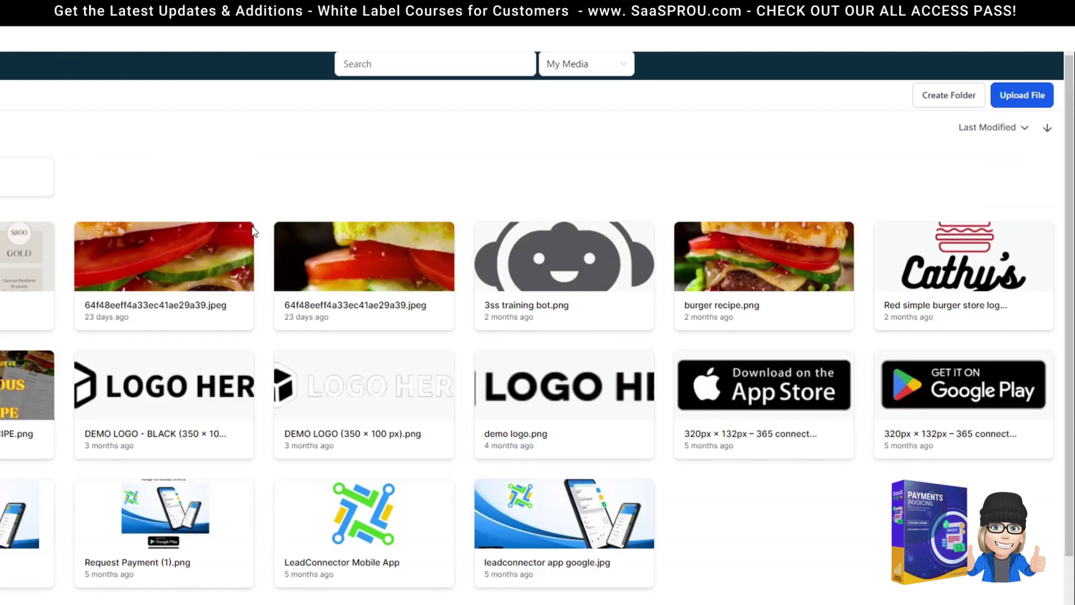
{"action": "left_click", "coordinate": [207, 397]}
{"action": "scroll", "coordinate": [257, 389], "scroll_direction": "down", "scroll_amount": 2}
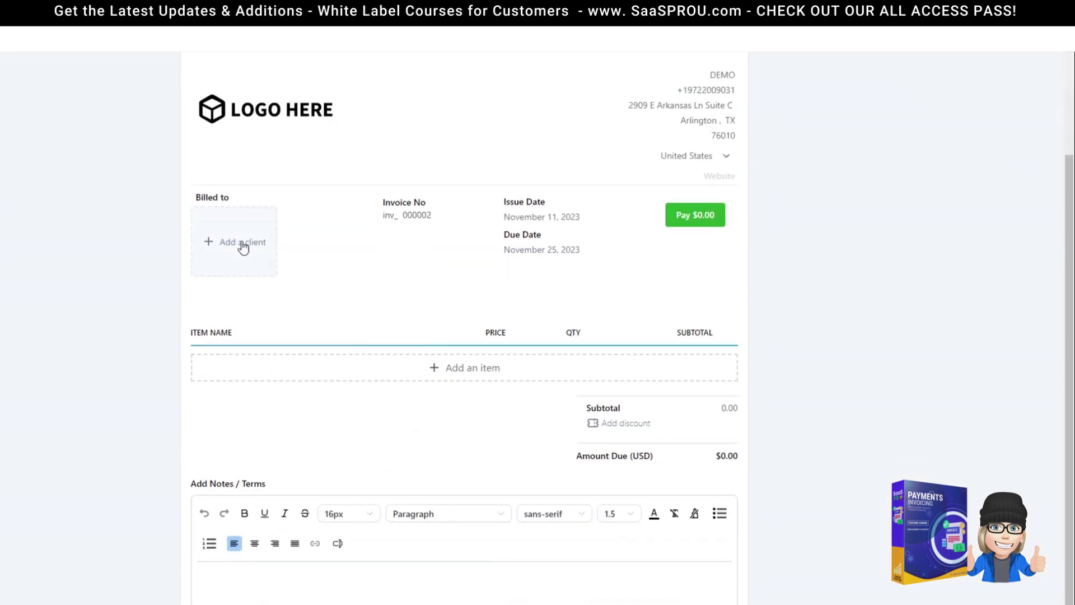
{"action": "left_click", "coordinate": [237, 217]}
{"action": "left_click", "coordinate": [289, 462]}
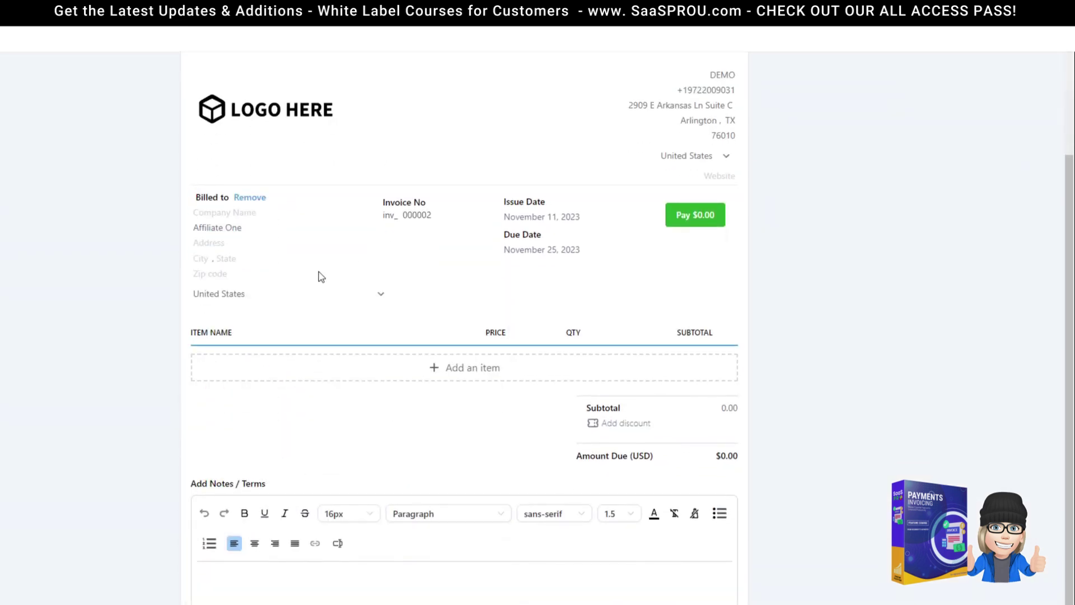
Step: Add a $200 package 1 line item and save the invoice
{"action": "scroll", "coordinate": [362, 296], "scroll_direction": "down", "scroll_amount": 1}
{"action": "left_click", "coordinate": [491, 363]}
{"action": "left_click", "coordinate": [360, 247]}
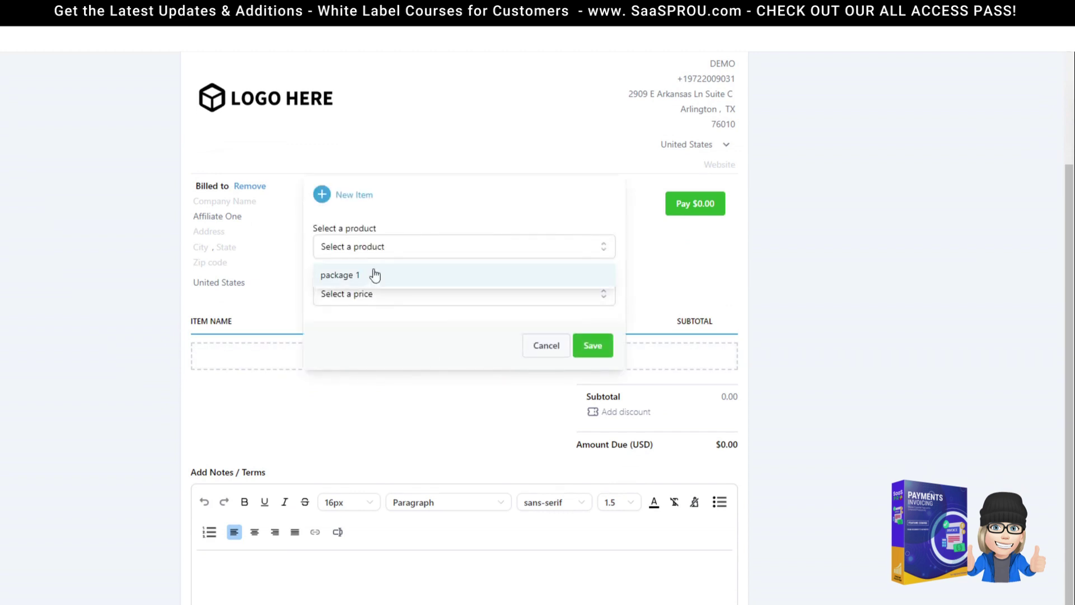
{"action": "left_click", "coordinate": [358, 275]}
{"action": "left_click", "coordinate": [602, 348]}
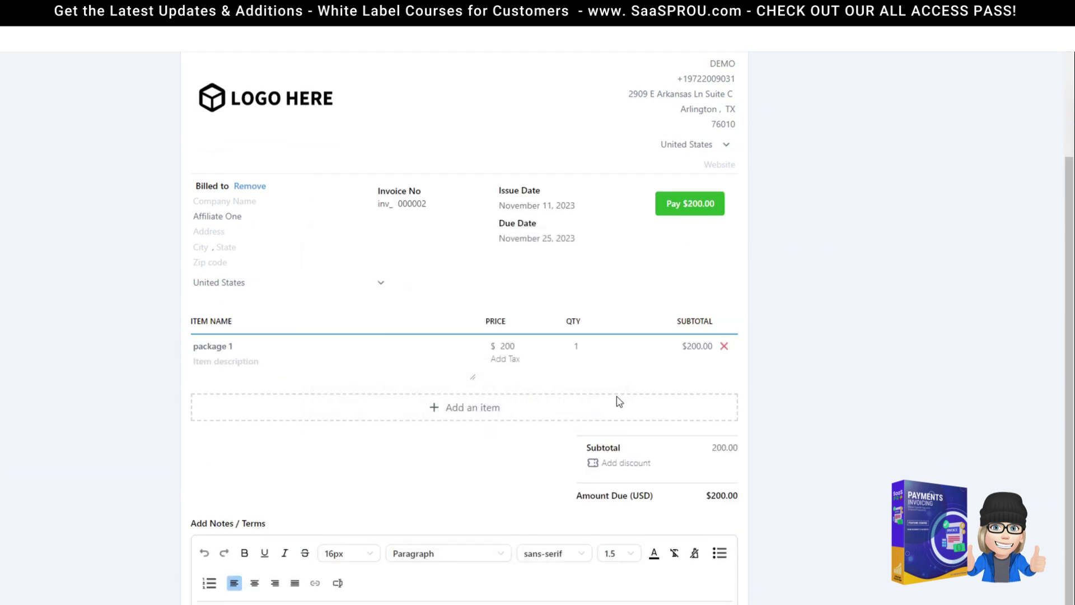
{"action": "scroll", "coordinate": [642, 495], "scroll_direction": "down", "scroll_amount": 1}
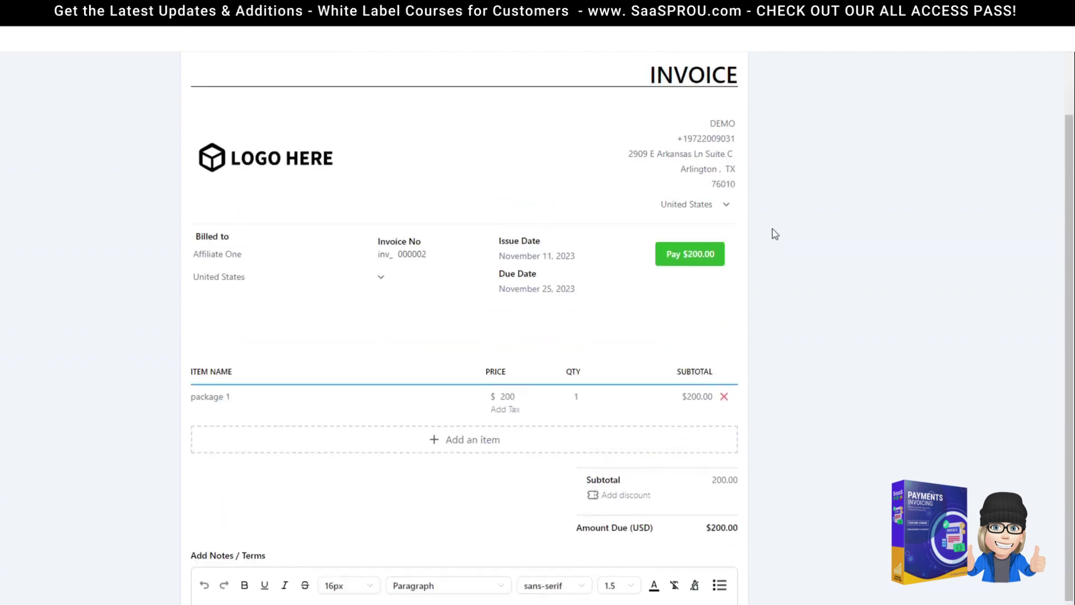
{"action": "scroll", "coordinate": [775, 234], "scroll_direction": "up", "scroll_amount": 2}
{"action": "left_click", "coordinate": [946, 69]}
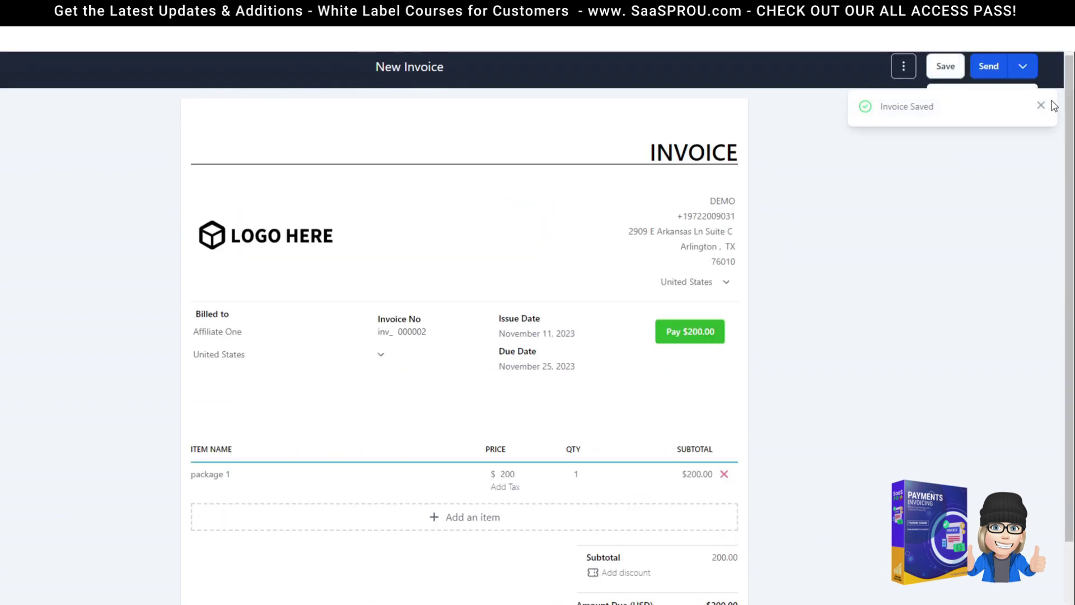
Step: Dismiss the Invoice Saved notice and show the extra options beside Send
{"action": "left_click", "coordinate": [1041, 106]}
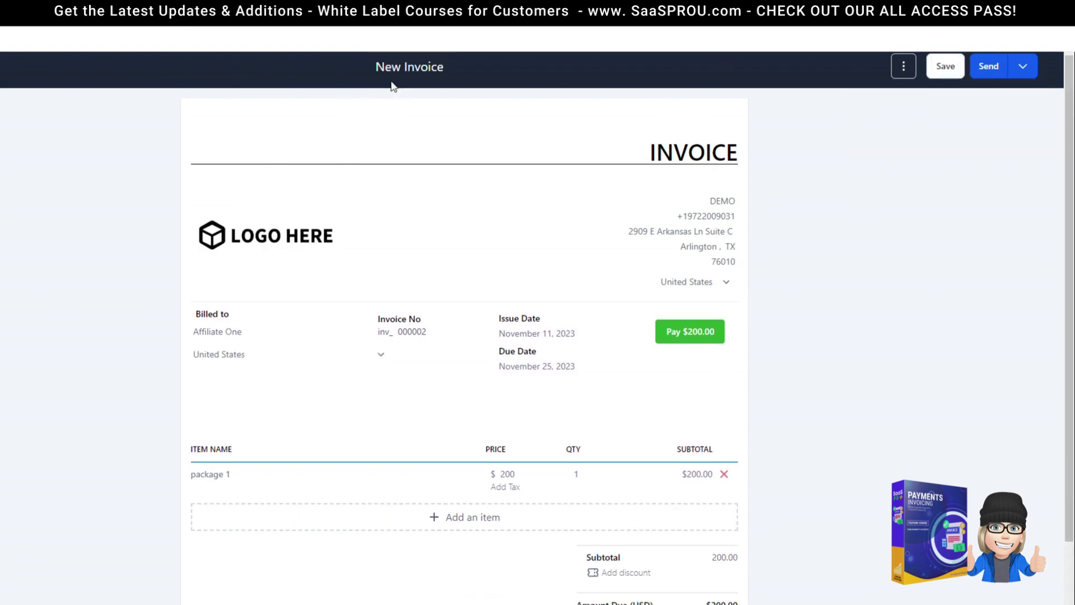
{"action": "left_click", "coordinate": [1022, 70]}
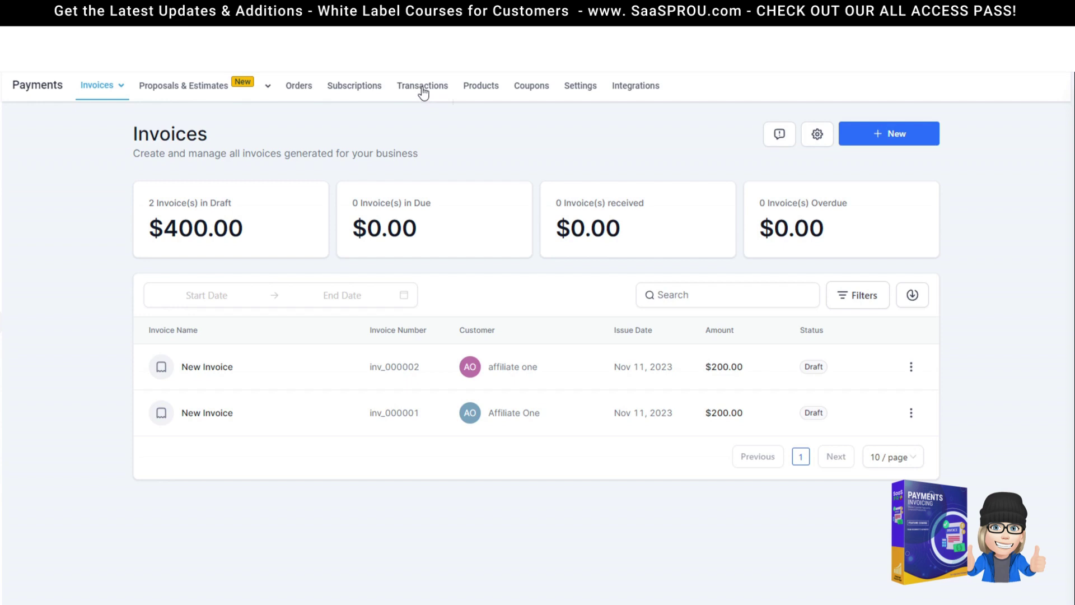
Step: Look through the empty Transactions, Subscriptions and Orders pages, then head back to Invoices
{"action": "left_click", "coordinate": [422, 87]}
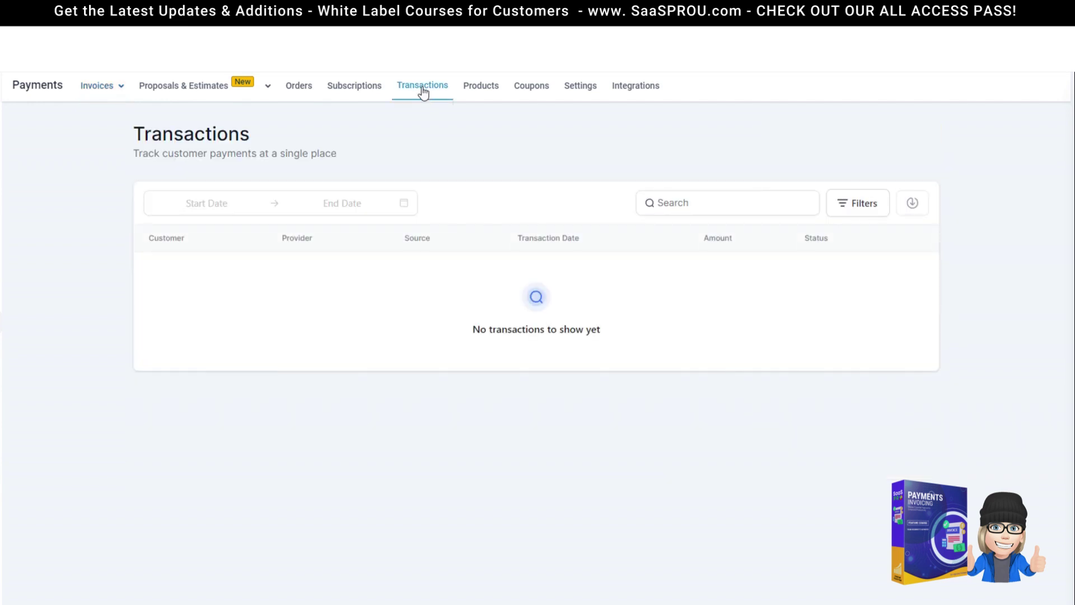
{"action": "left_click", "coordinate": [362, 88]}
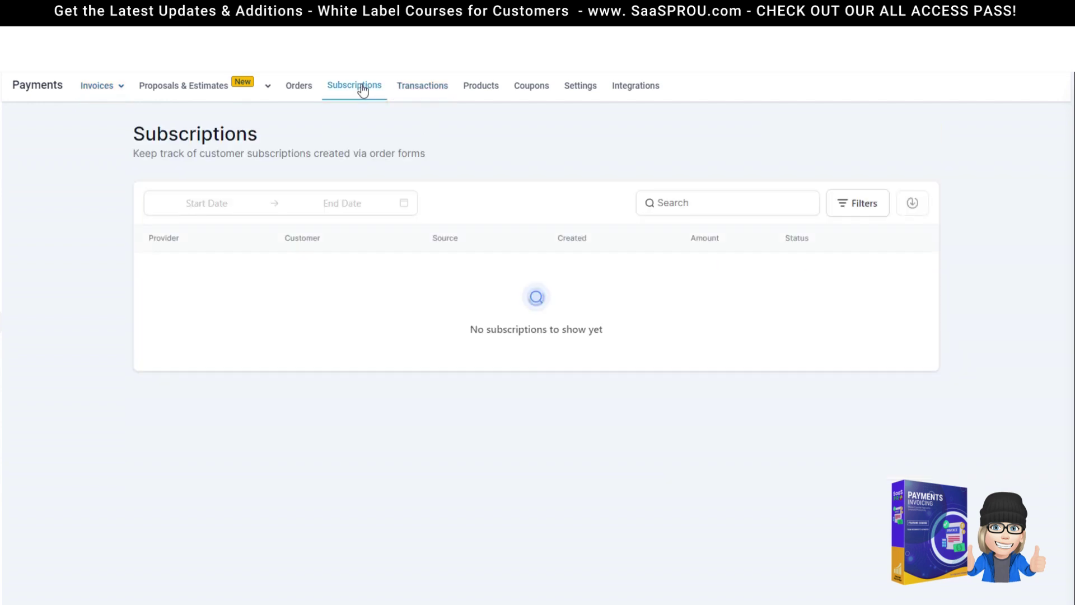
{"action": "left_click", "coordinate": [295, 94]}
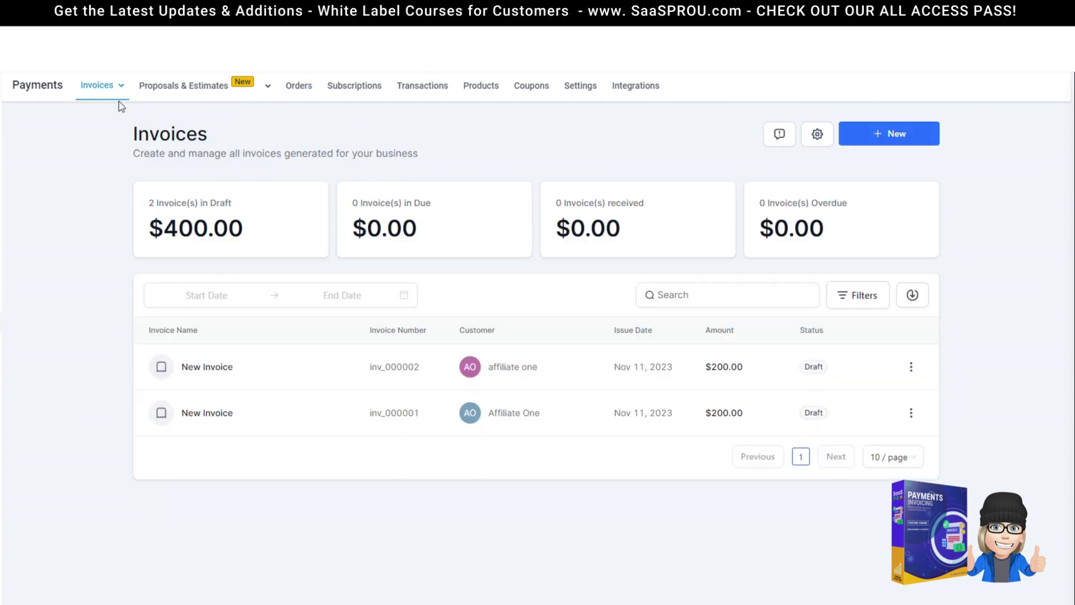
{"action": "mouse_move", "coordinate": [121, 105]}
Step: Start another new one-time invoice, inv_000003
{"action": "mouse_move", "coordinate": [871, 144]}
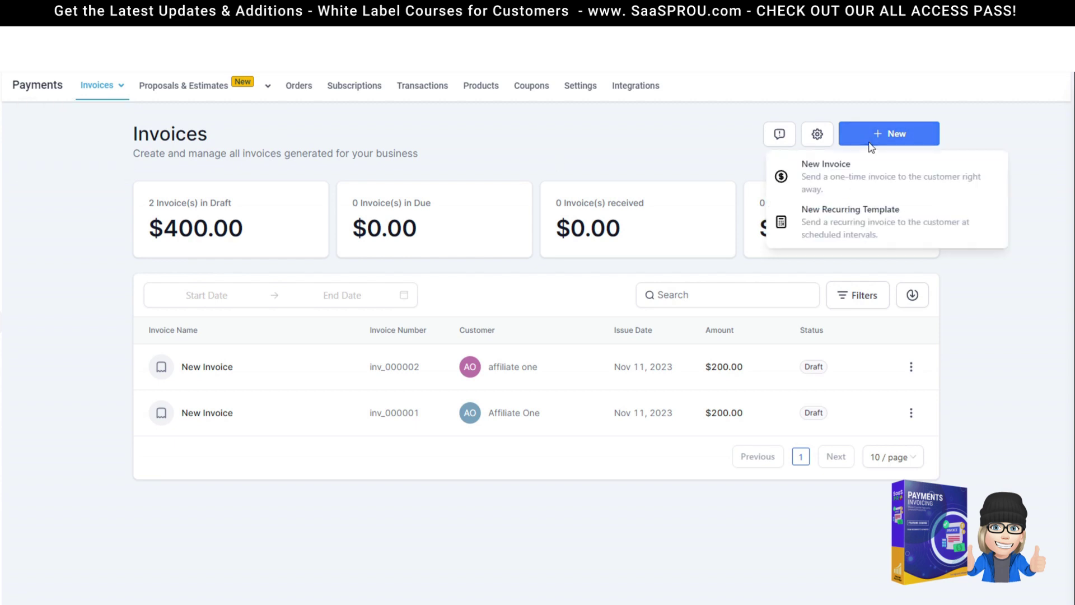
{"action": "left_click", "coordinate": [845, 184]}
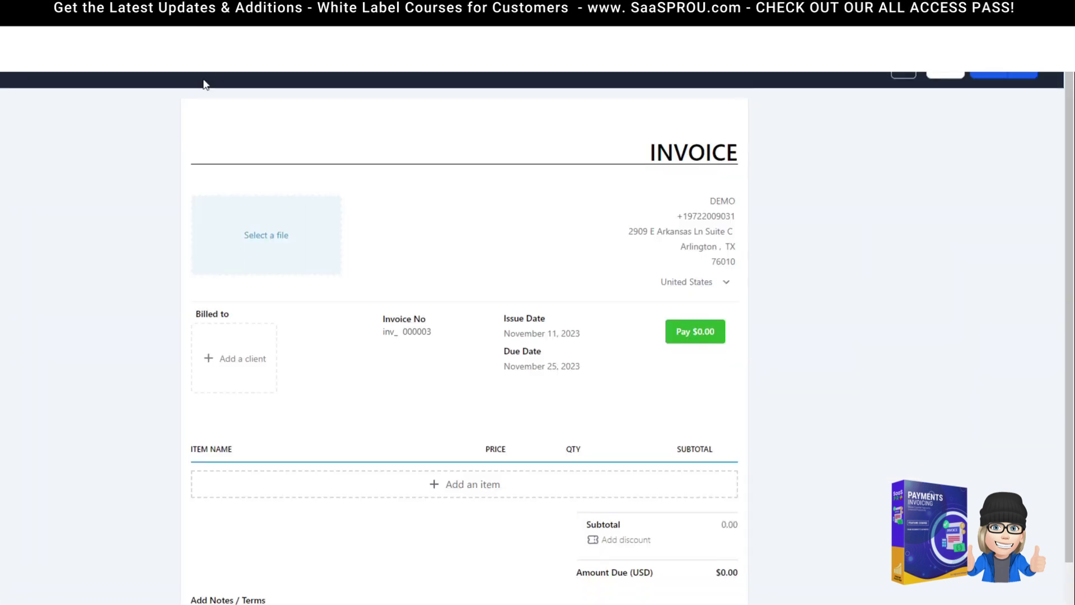